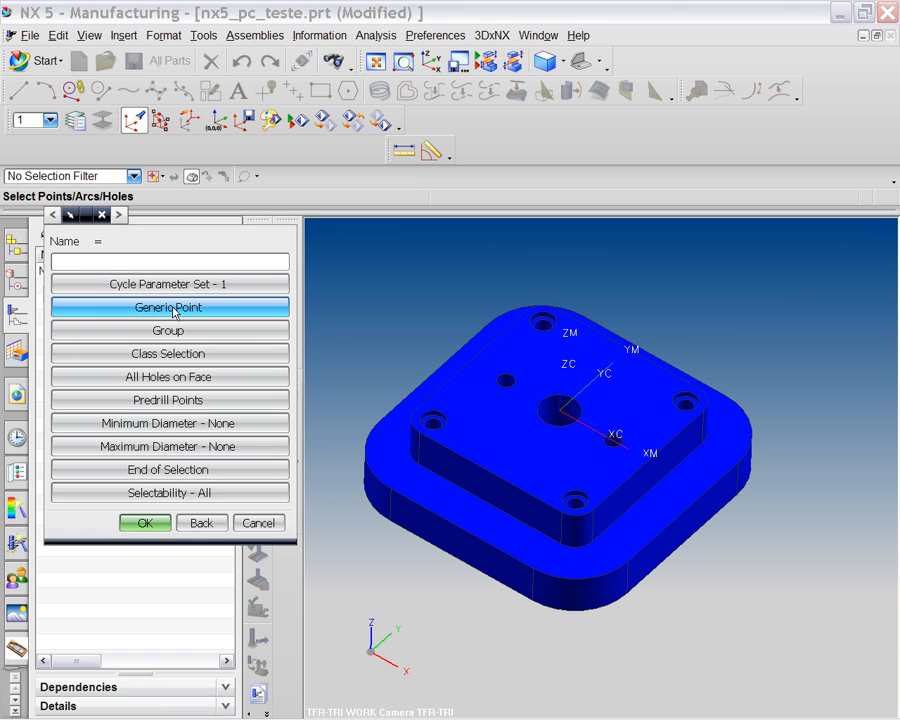
click(173, 310)
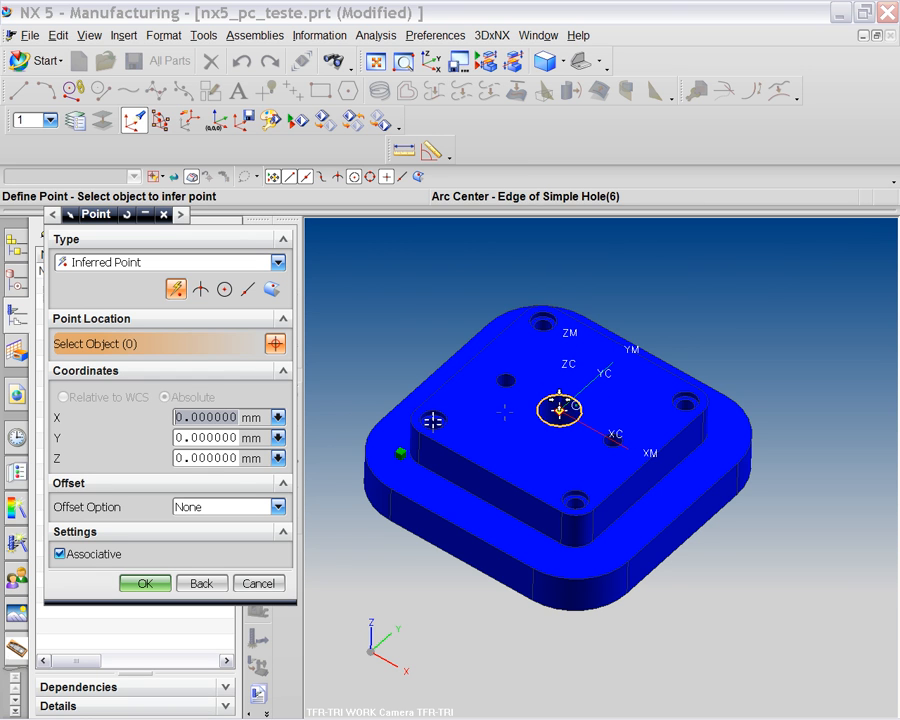
click(60, 554)
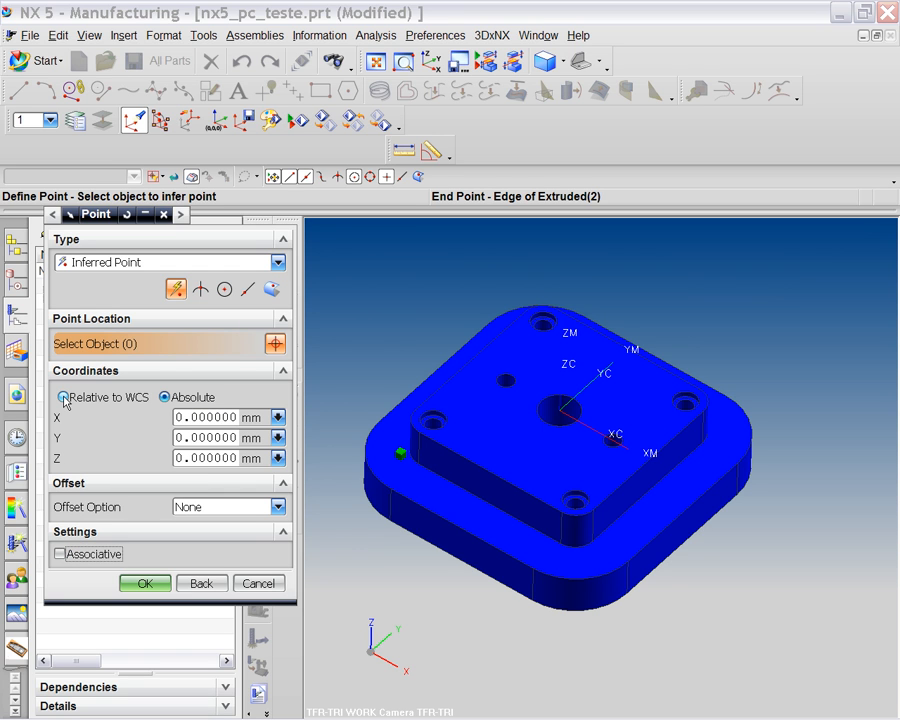
click(64, 398)
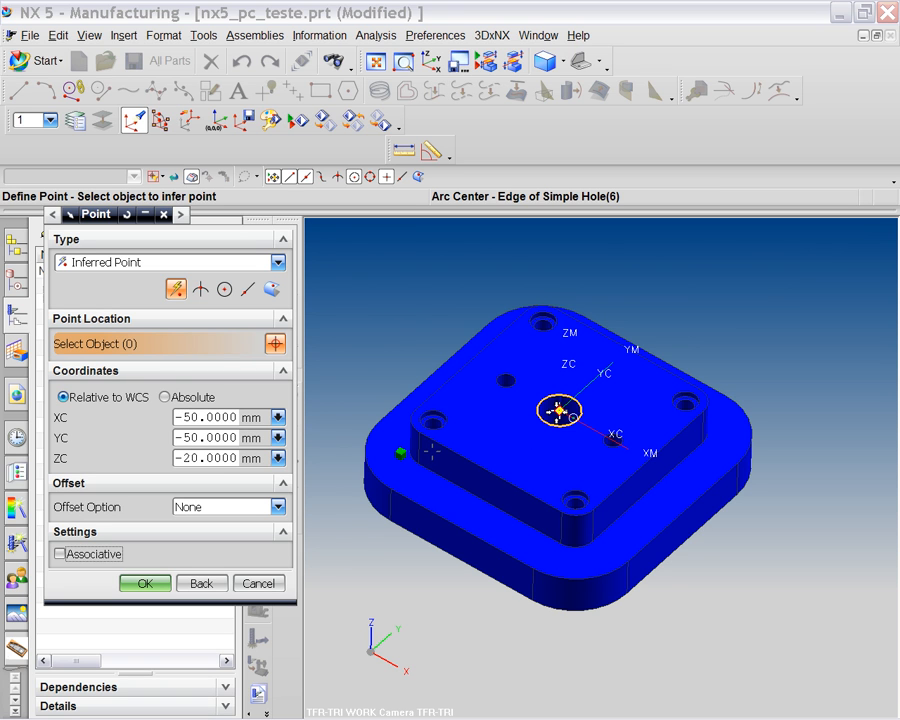
click(271, 289)
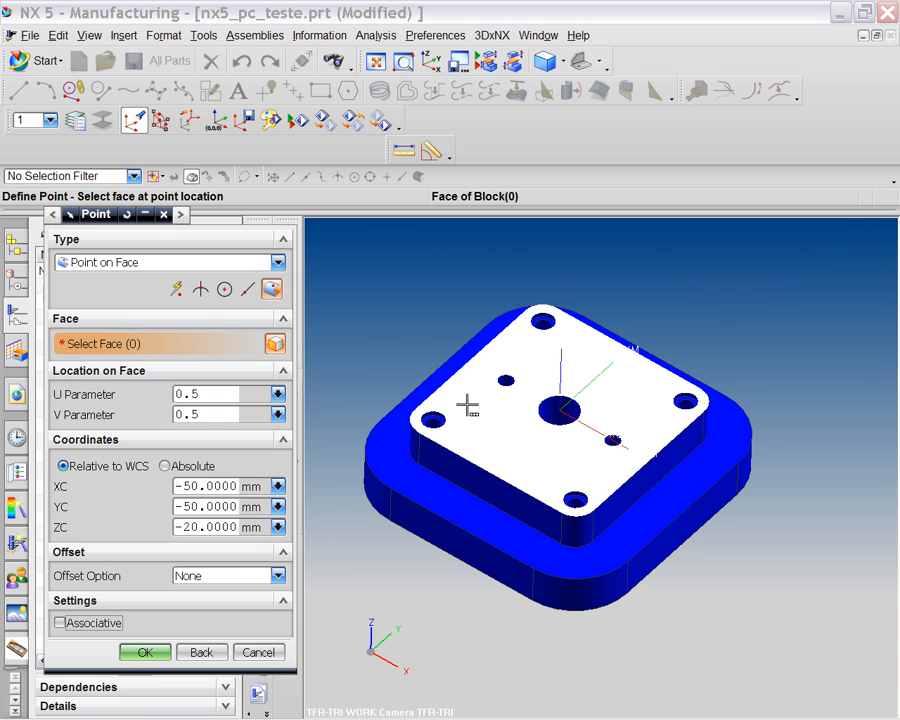
click(203, 653)
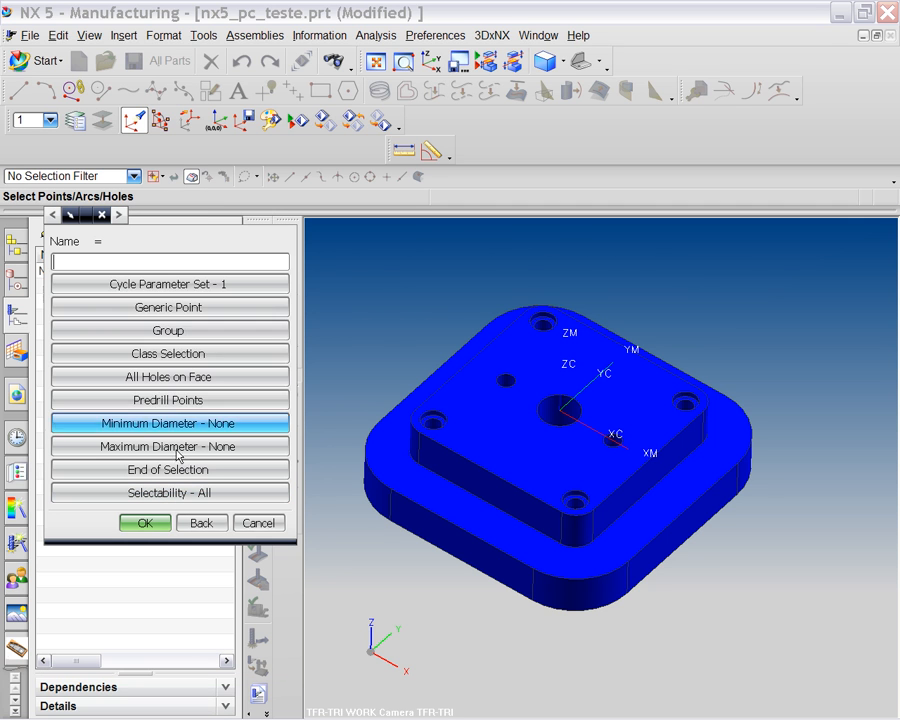
click(181, 317)
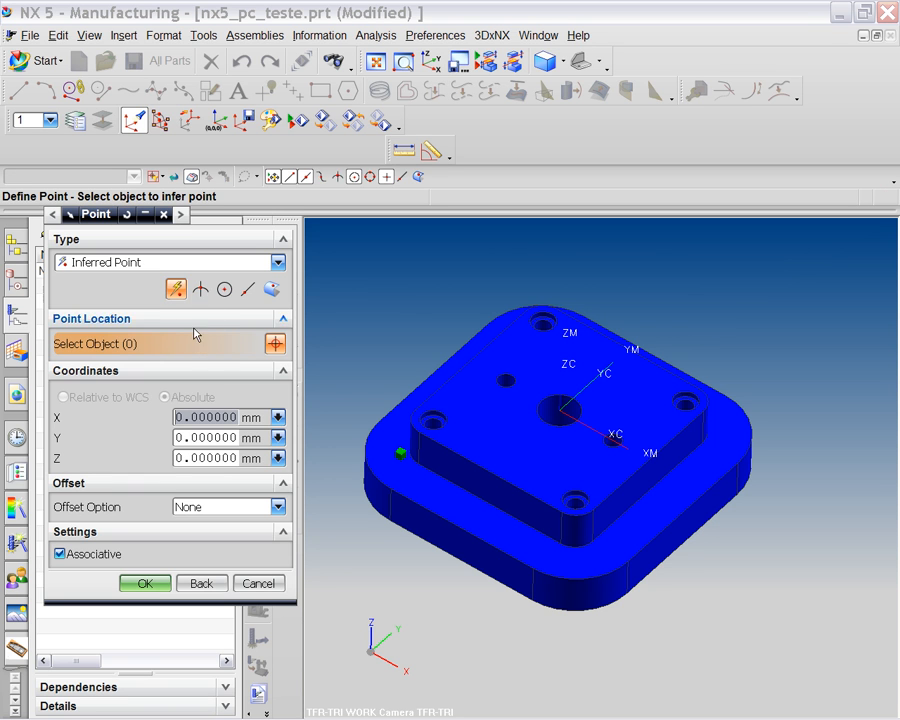
click(224, 289)
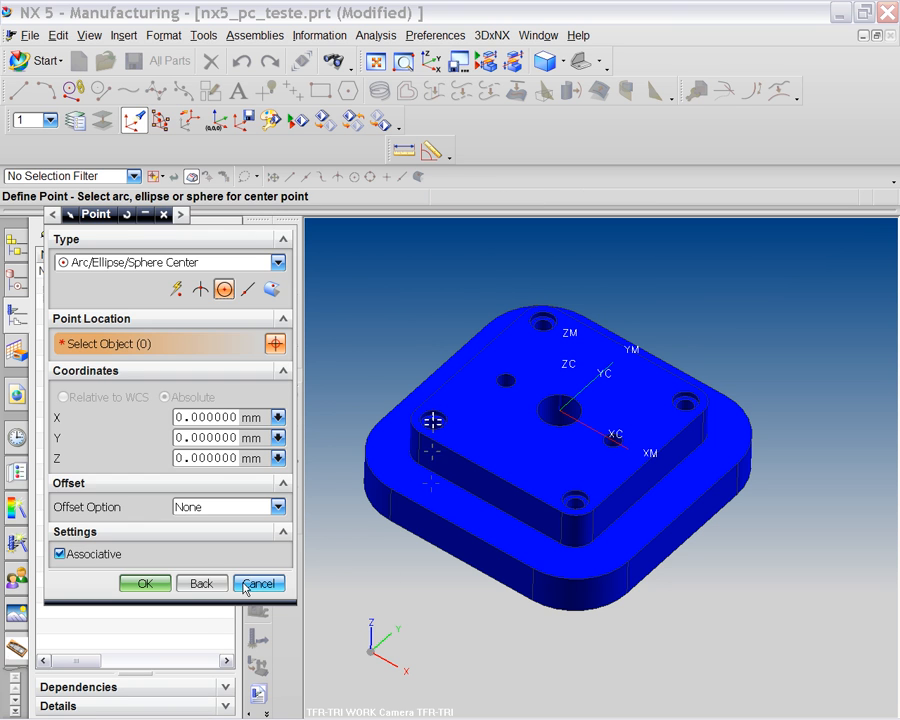
click(203, 584)
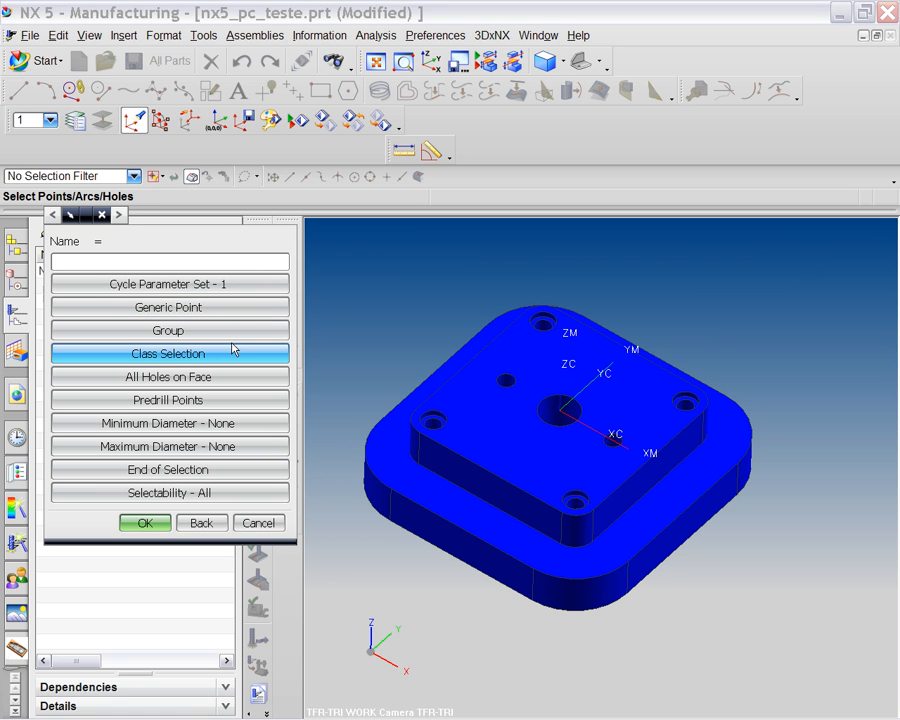
Step: Select all of the part's selectable objects by Class Selection as drilling points and accept the point selection
click(157, 358)
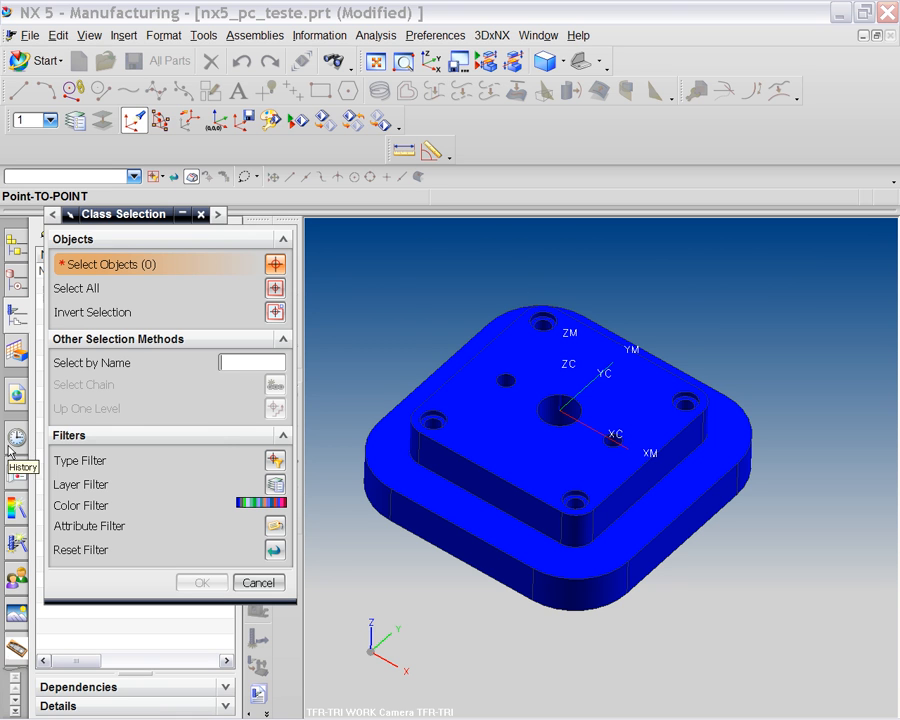
click(272, 460)
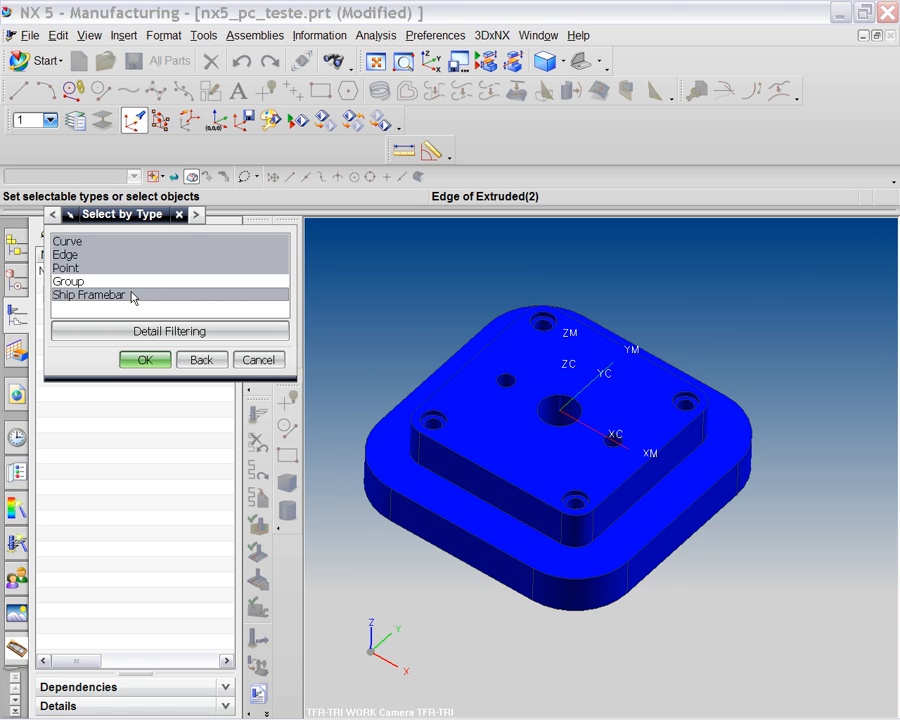
click(196, 365)
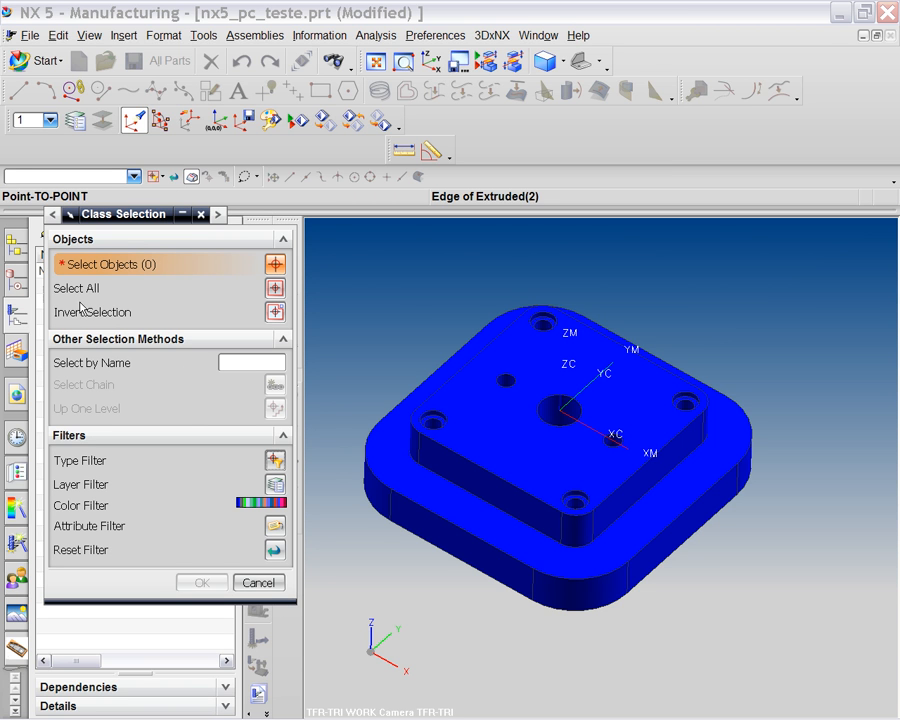
click(276, 290)
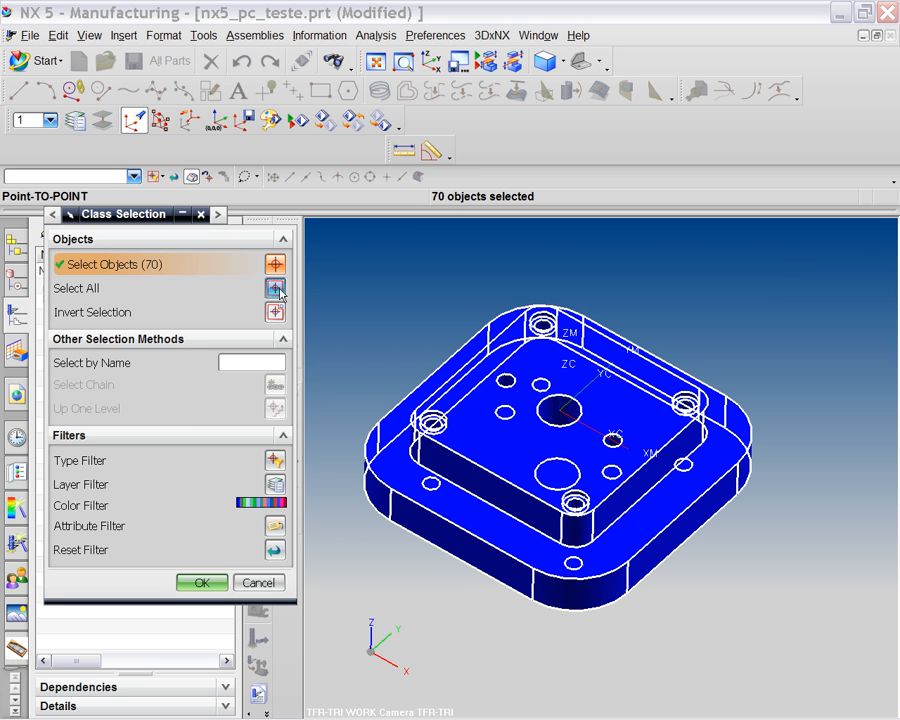
click(188, 584)
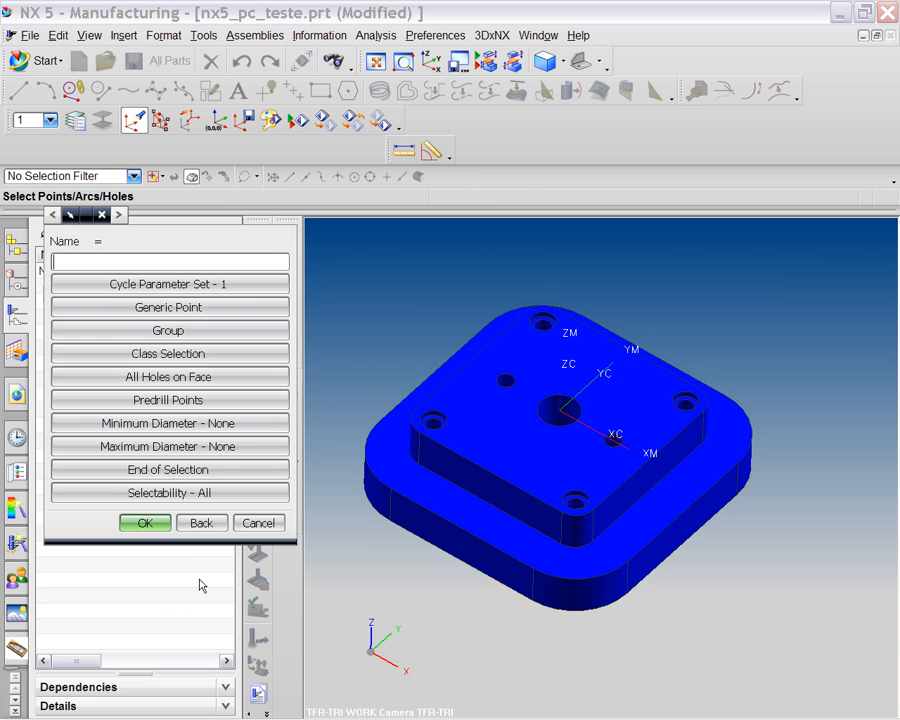
click(150, 523)
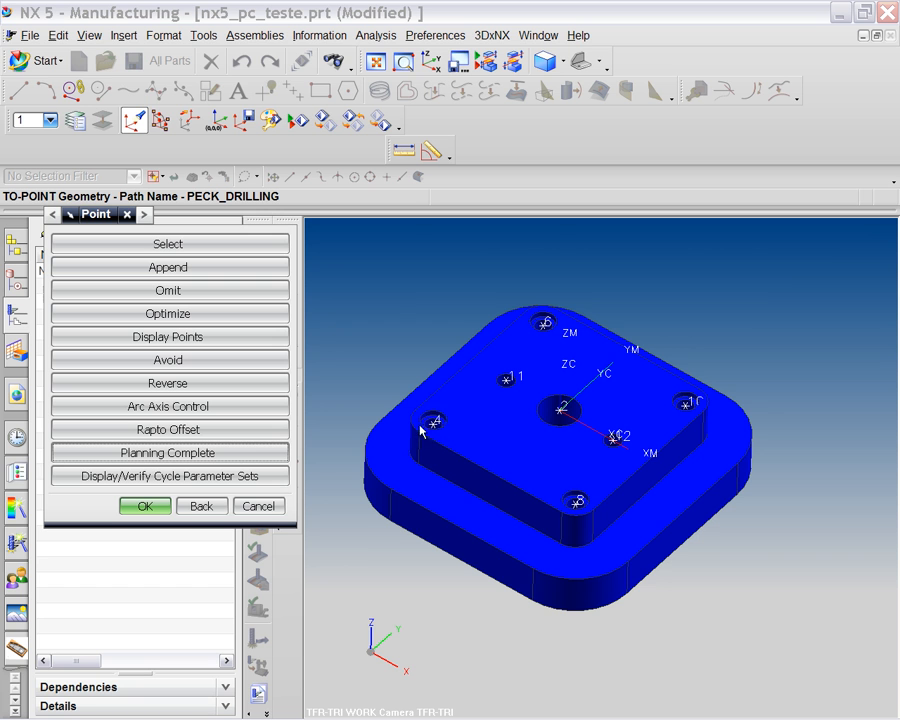
Step: Omit the five drilling points on the underside of the plate
middle_drag(429, 490, 442, 315)
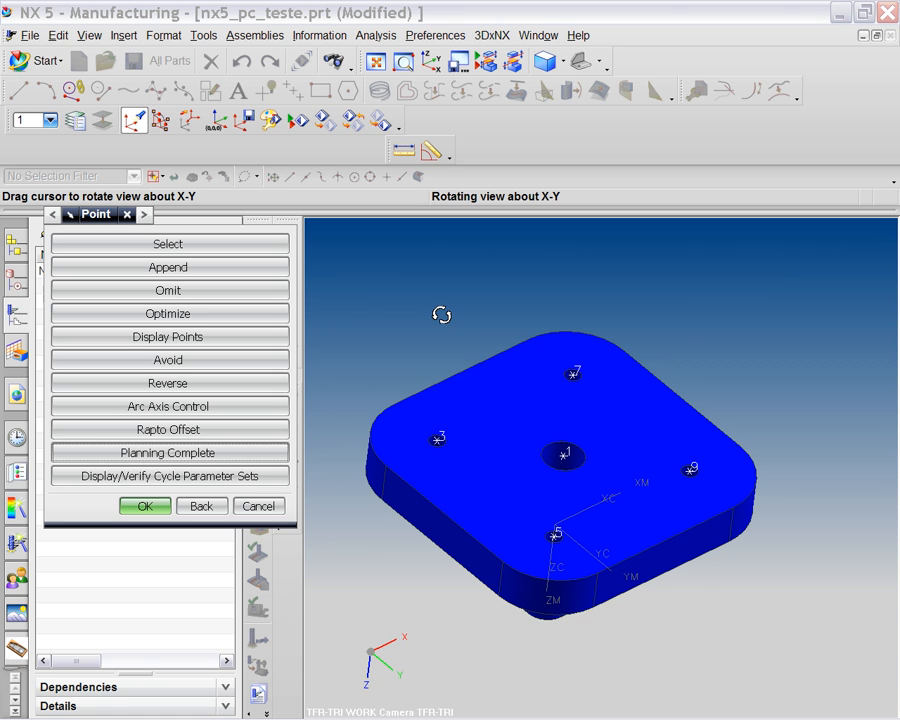
middle_drag(442, 315, 440, 318)
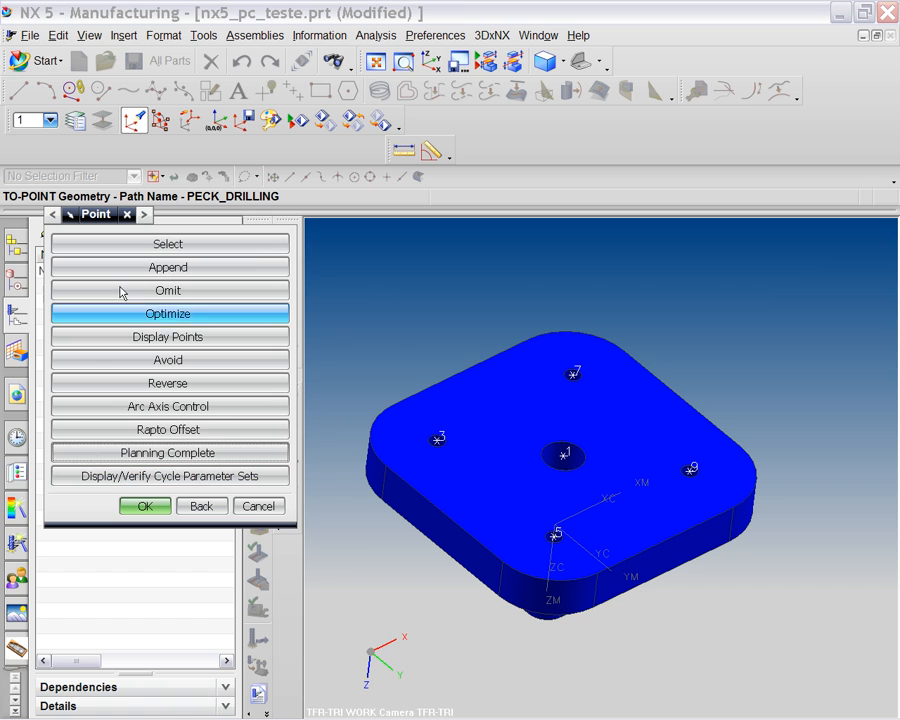
click(167, 291)
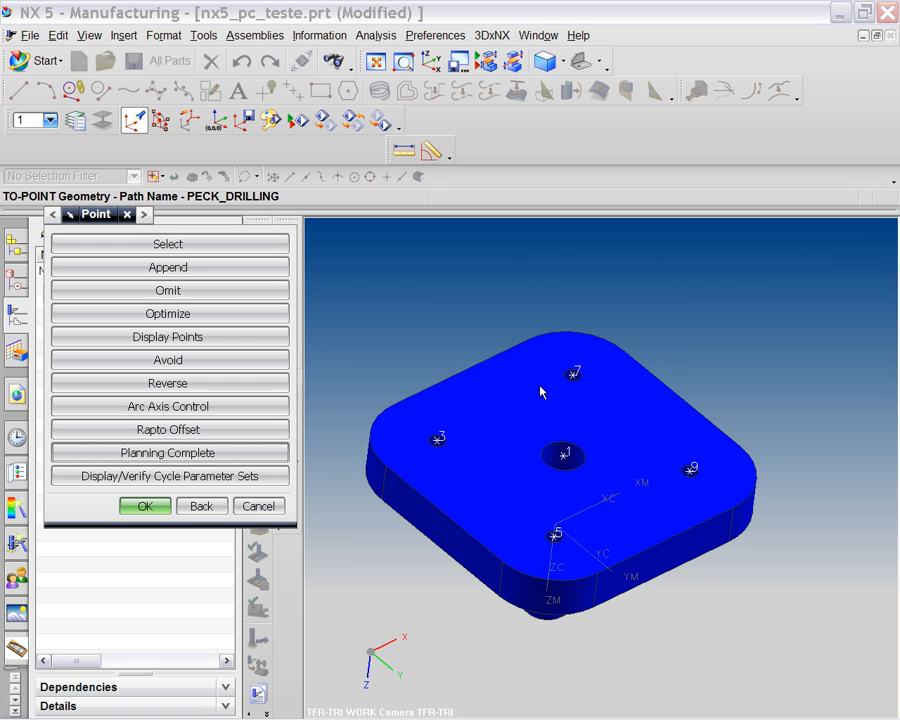
middle_drag(540, 392, 594, 362)
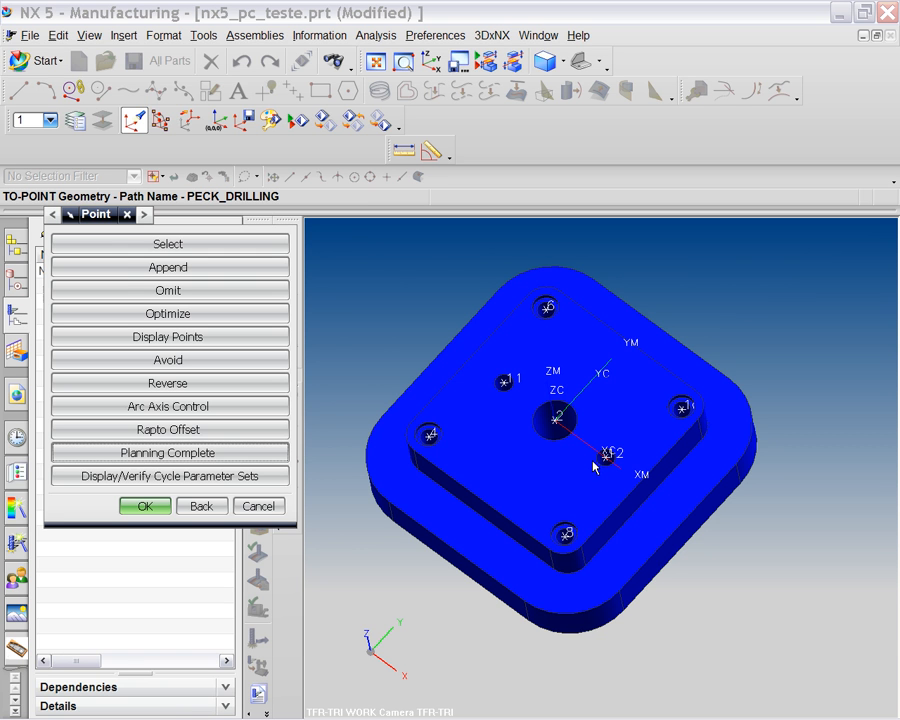
click(238, 292)
middle_drag(553, 688, 416, 458)
click(575, 375)
click(558, 456)
click(670, 476)
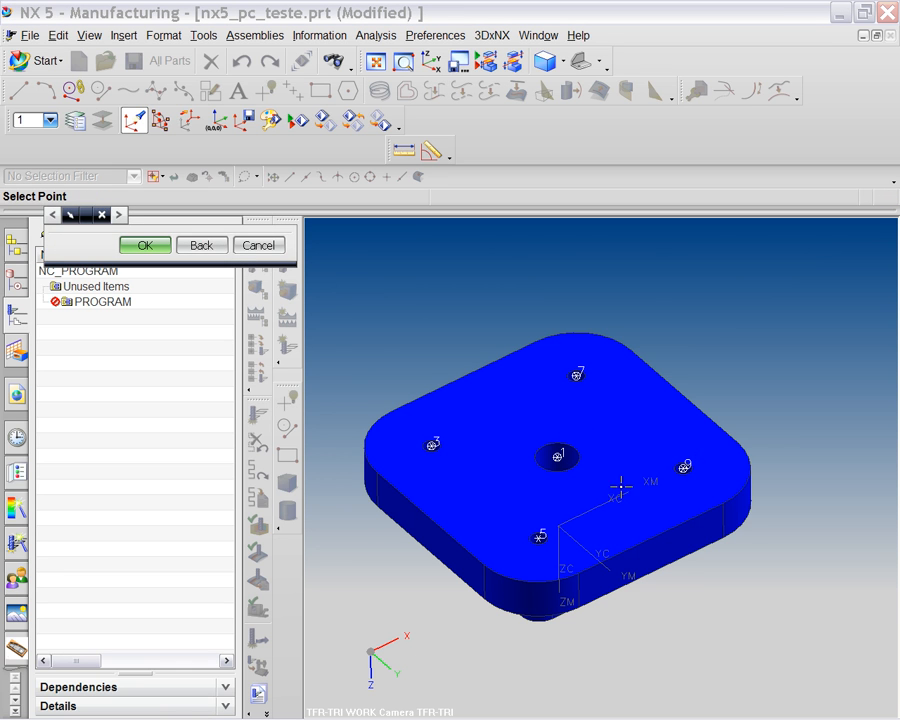
click(537, 538)
middle_click(352, 366)
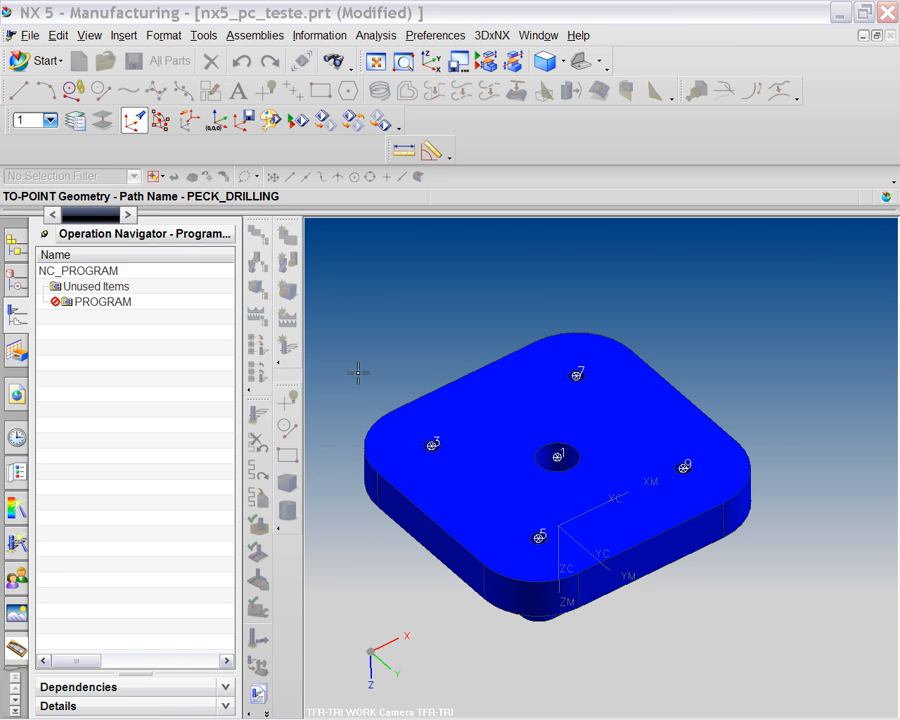
Step: Omit the drilling point at the large central hole on the plate's upper face
middle_drag(402, 327, 434, 553)
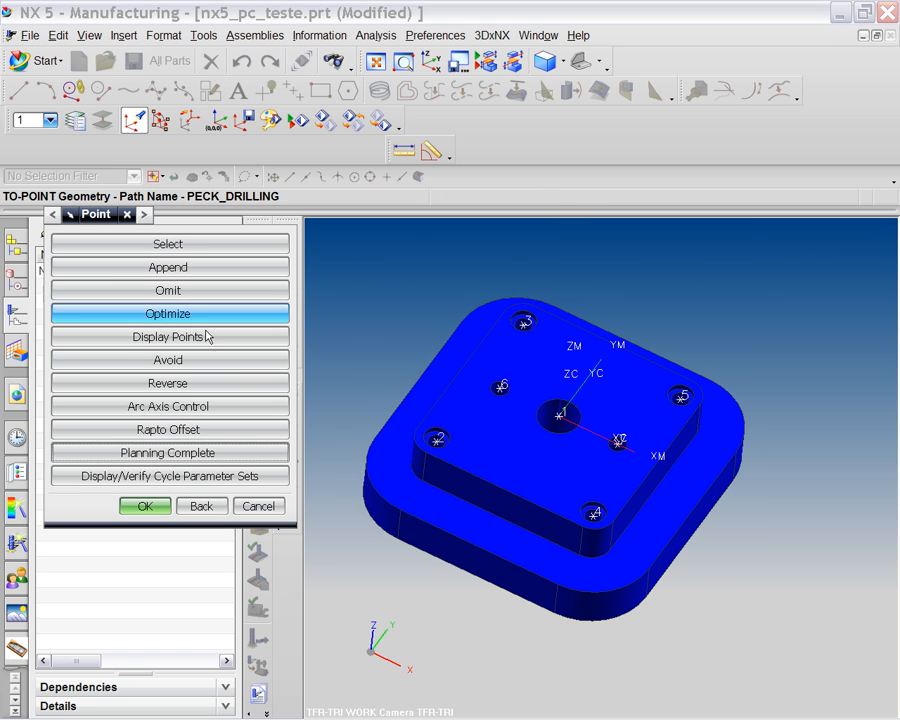
click(232, 291)
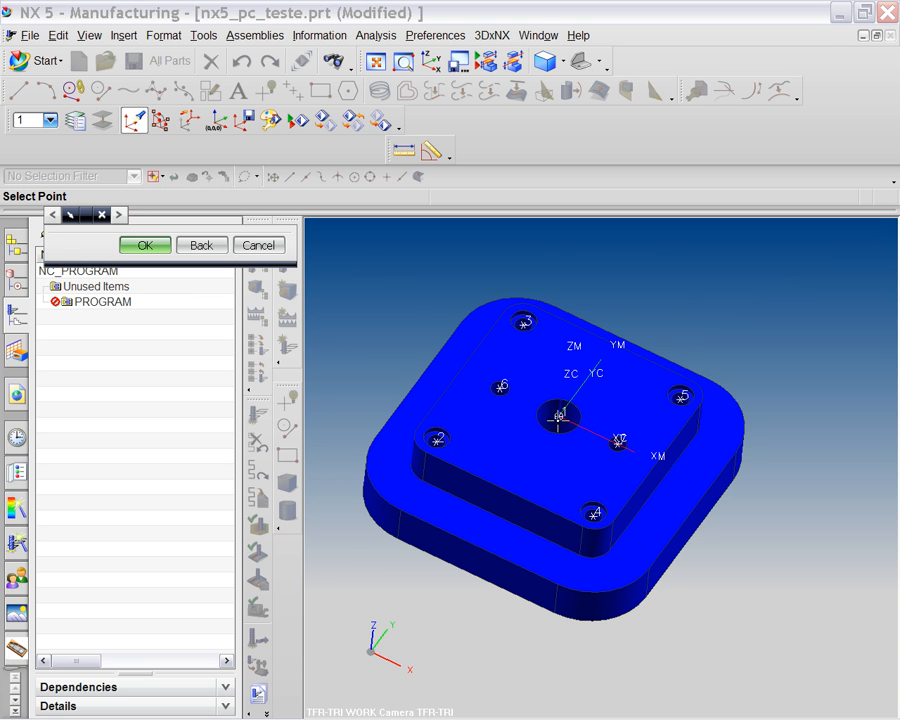
click(202, 248)
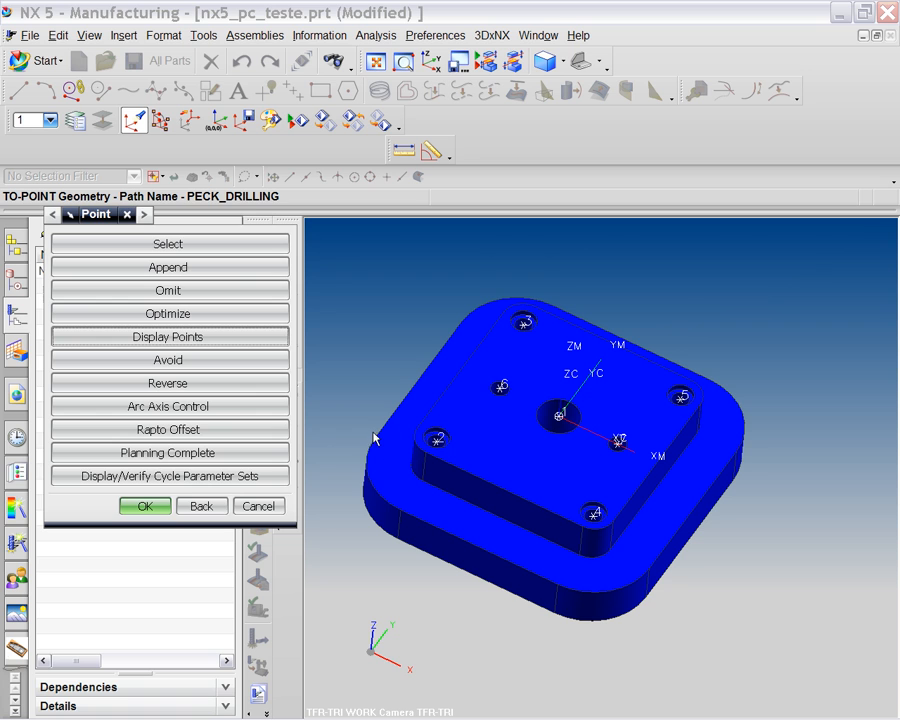
middle_click(374, 430)
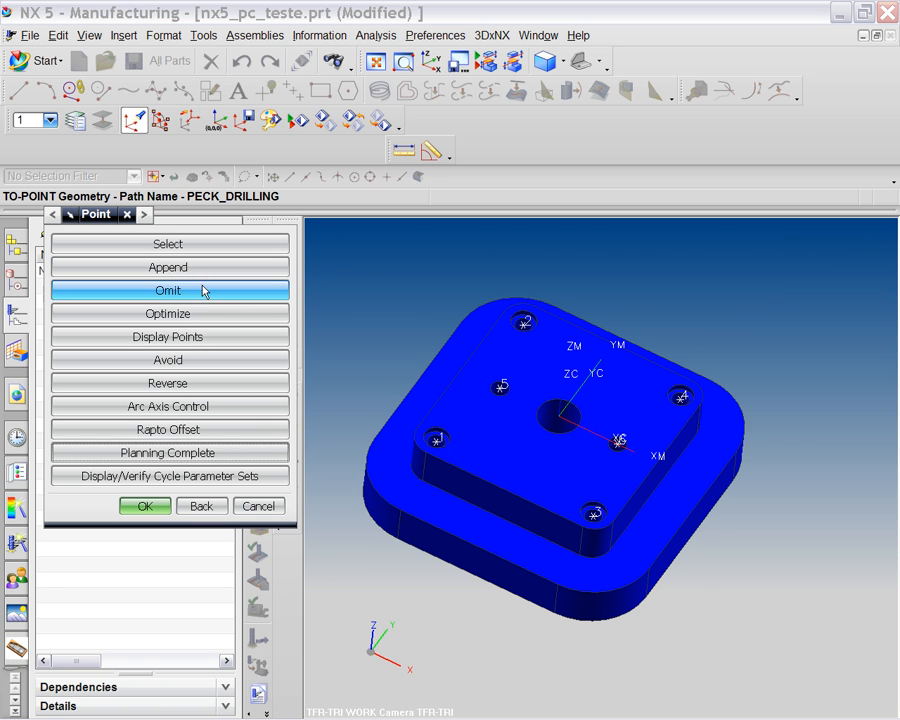
click(201, 507)
click(258, 289)
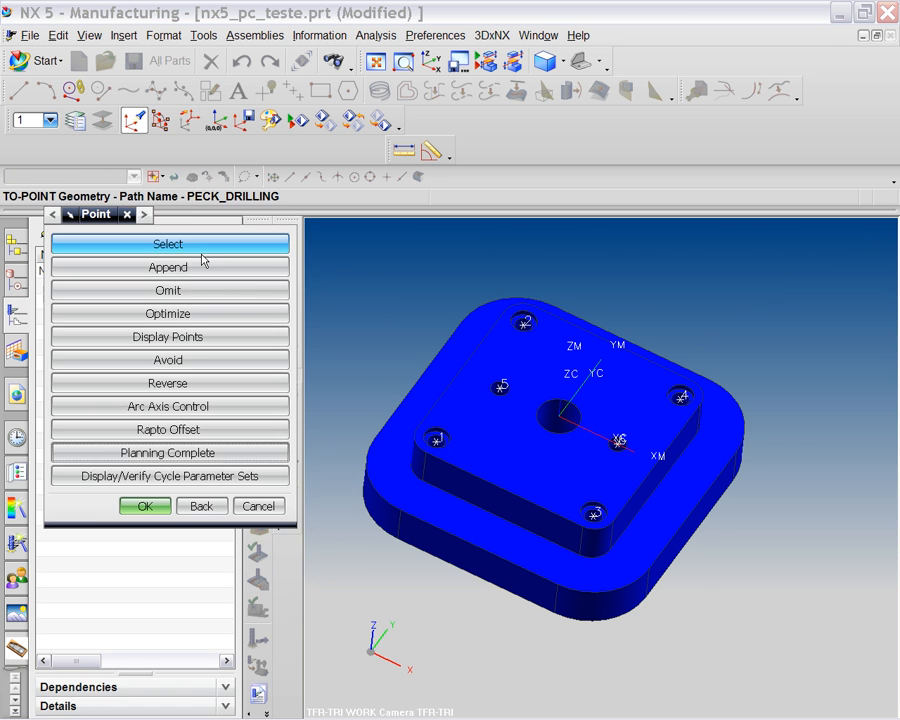
Step: Replace the existing drilling points with all holes on the raised block's upper face
click(188, 246)
click(190, 244)
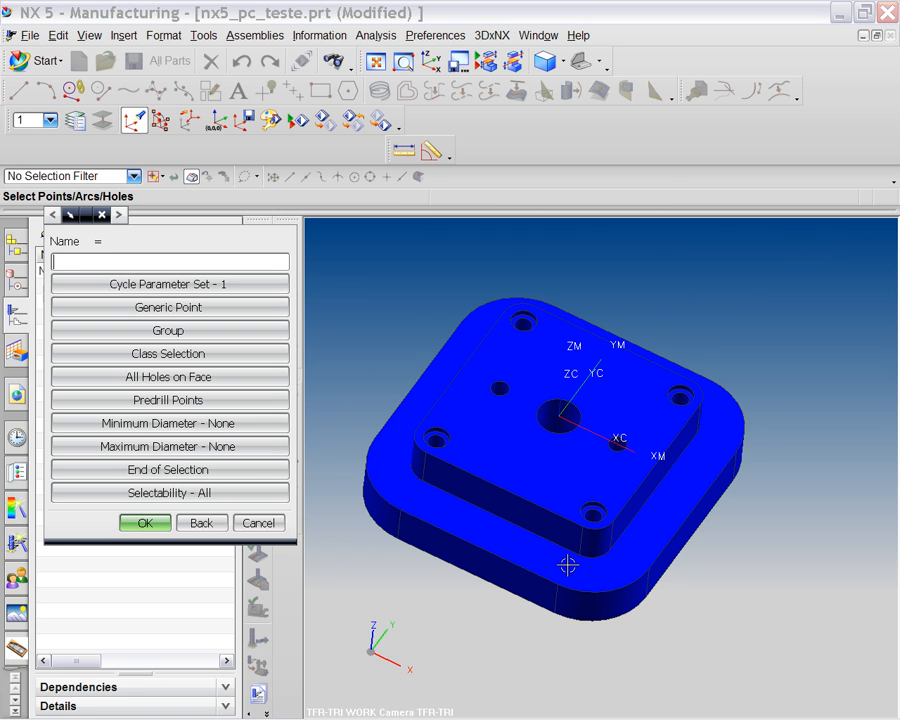
click(190, 377)
click(489, 418)
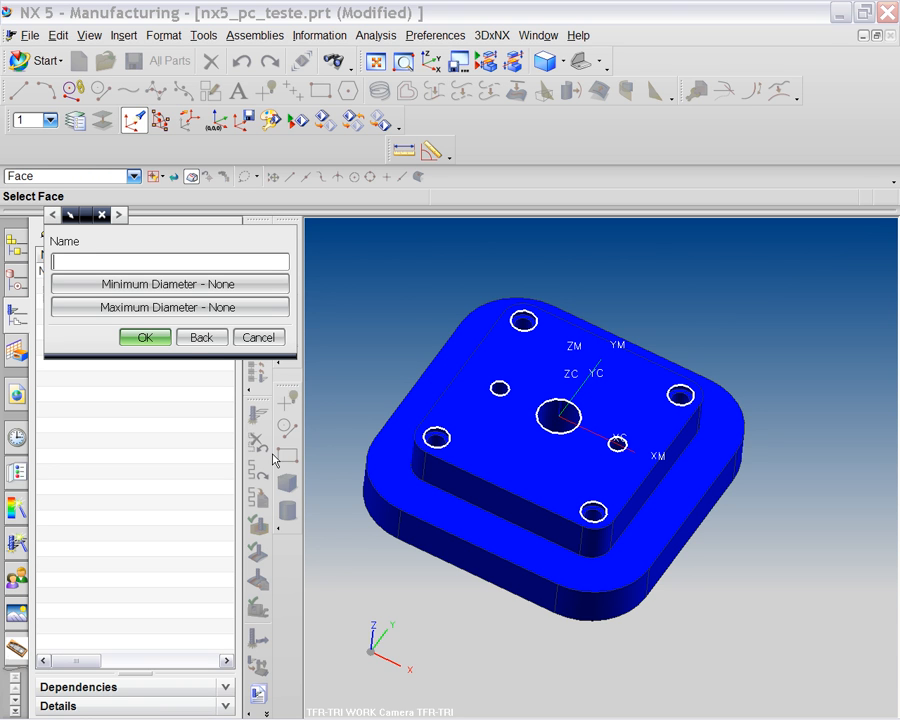
click(156, 340)
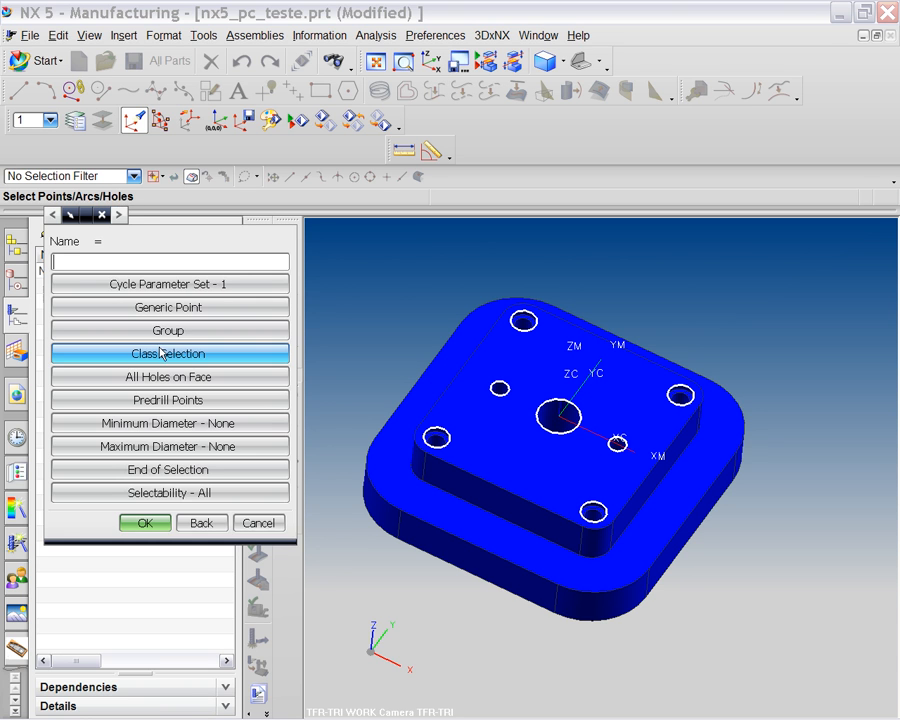
click(145, 522)
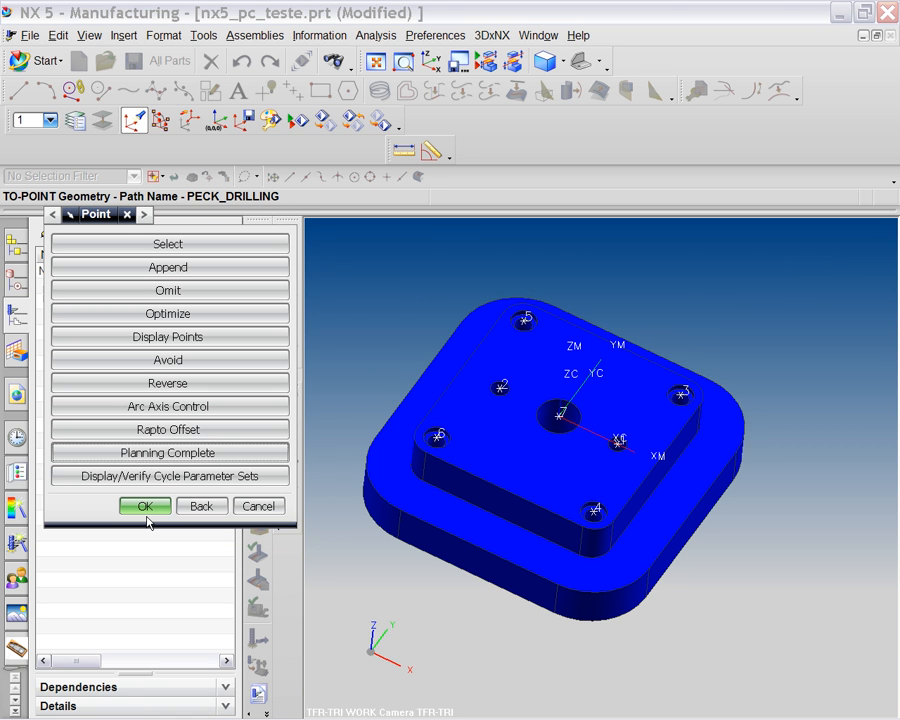
Step: Restart the point selection, omitting the existing points, and set a minimum diameter of 7.5 for selecting all holes on a face
click(169, 247)
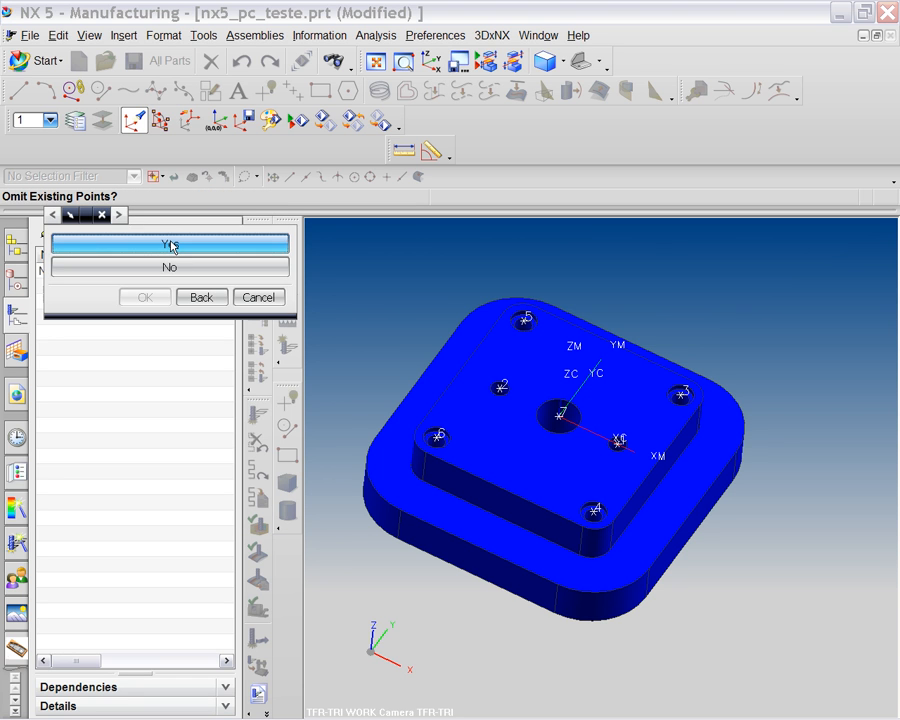
click(170, 246)
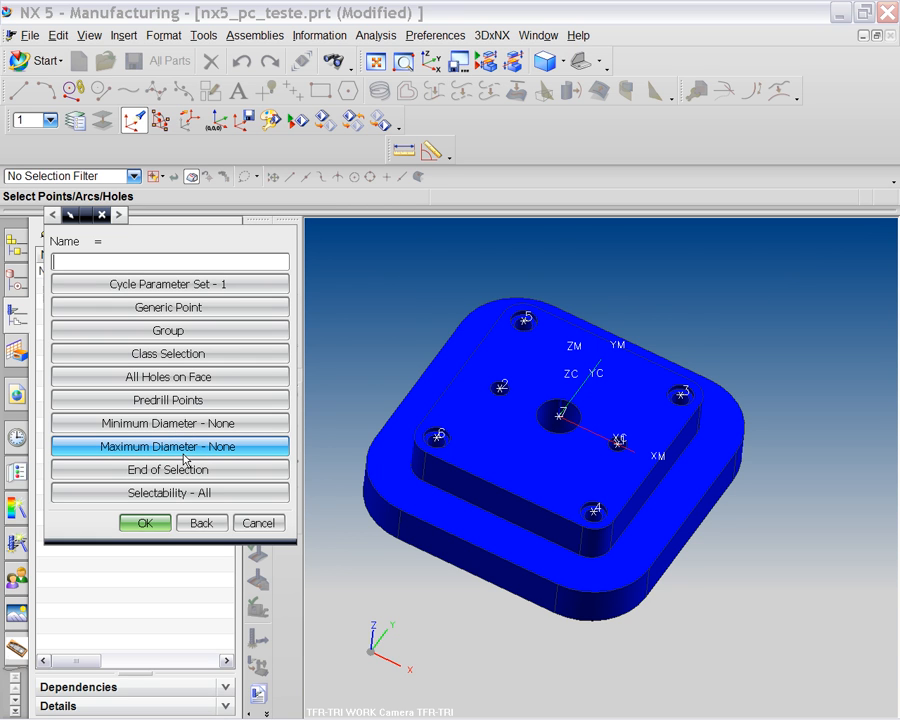
click(145, 381)
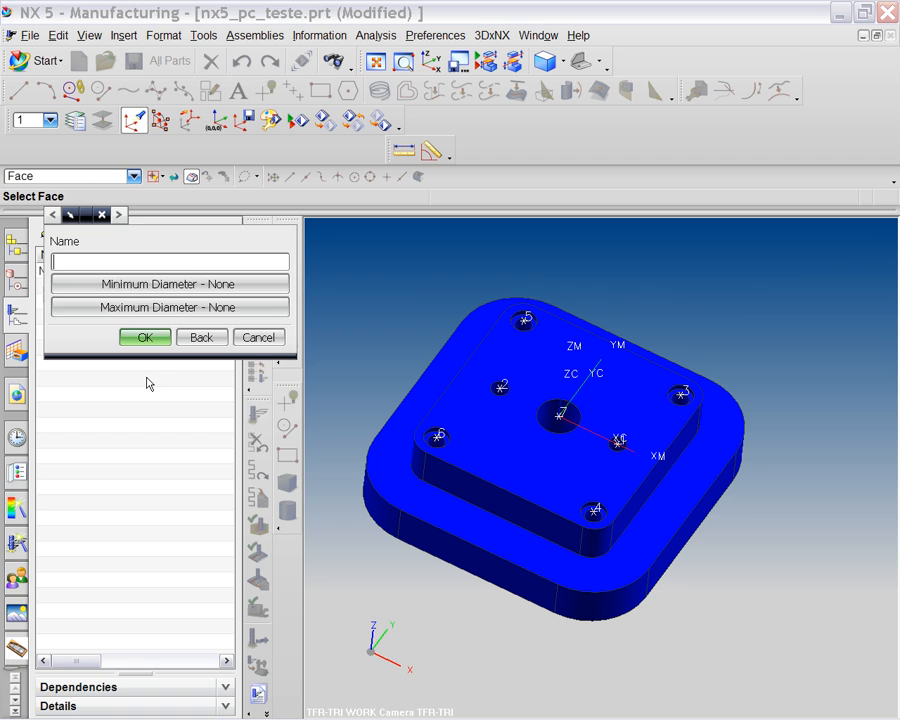
click(152, 285)
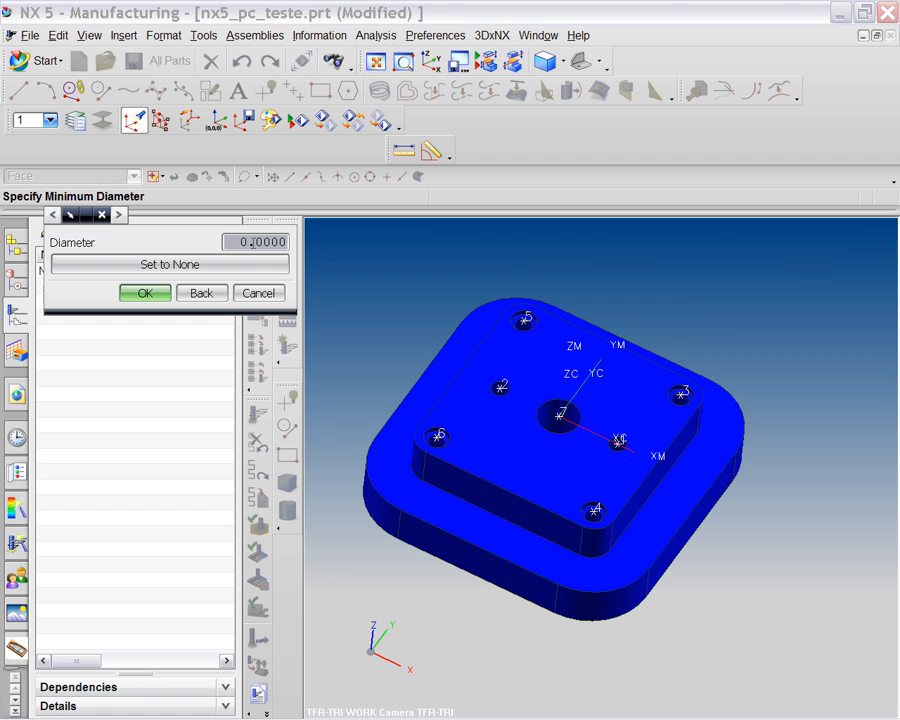
text(7.5)
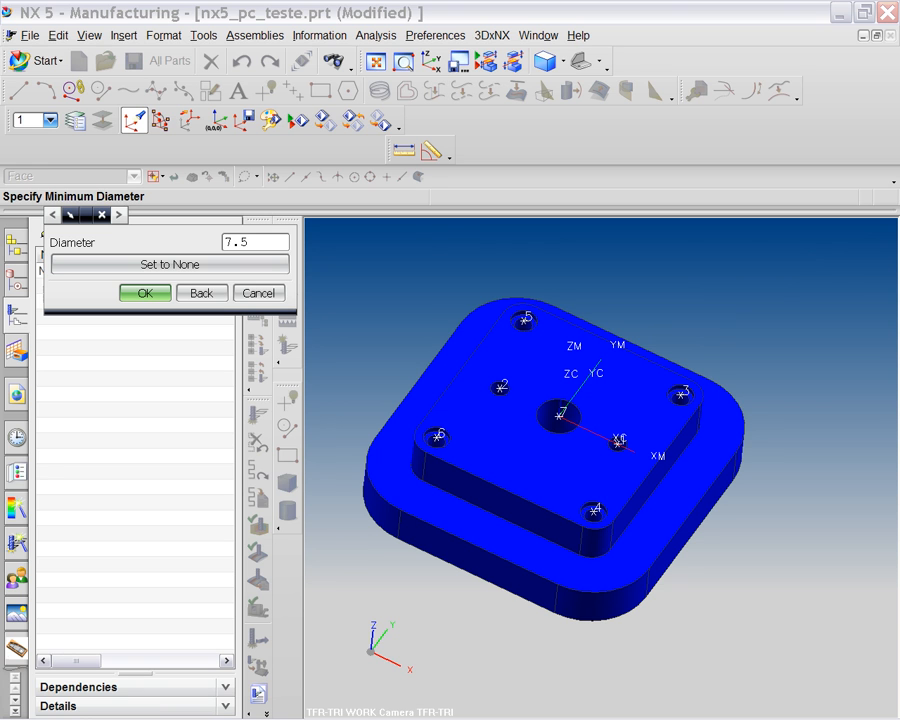
click(164, 293)
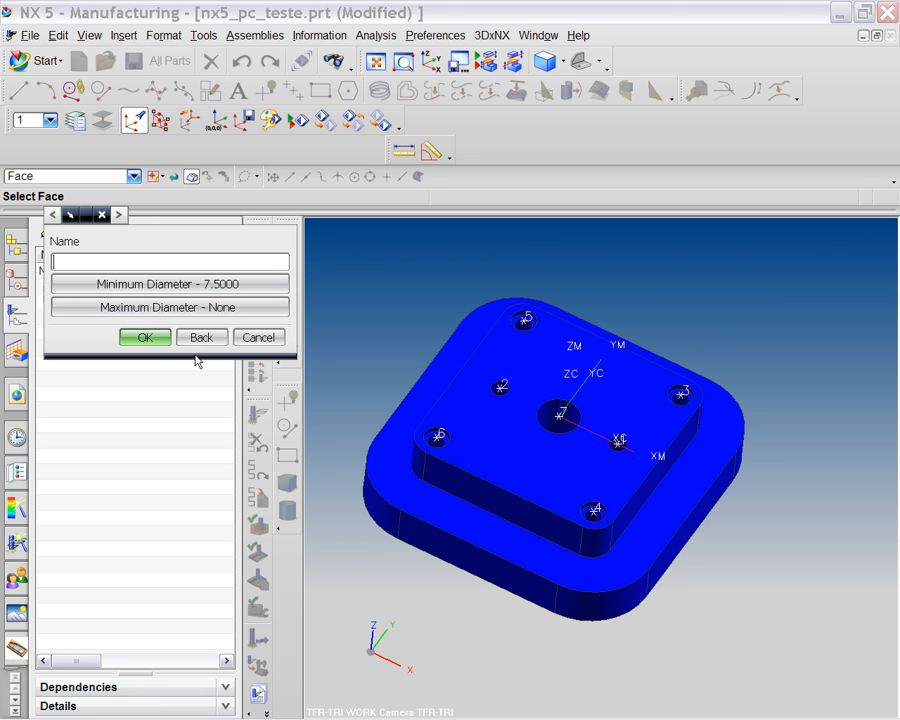
Step: Set the maximum diameter to 9 and select the holes within the diameter limits on the raised block's upper face
click(181, 308)
text(9)
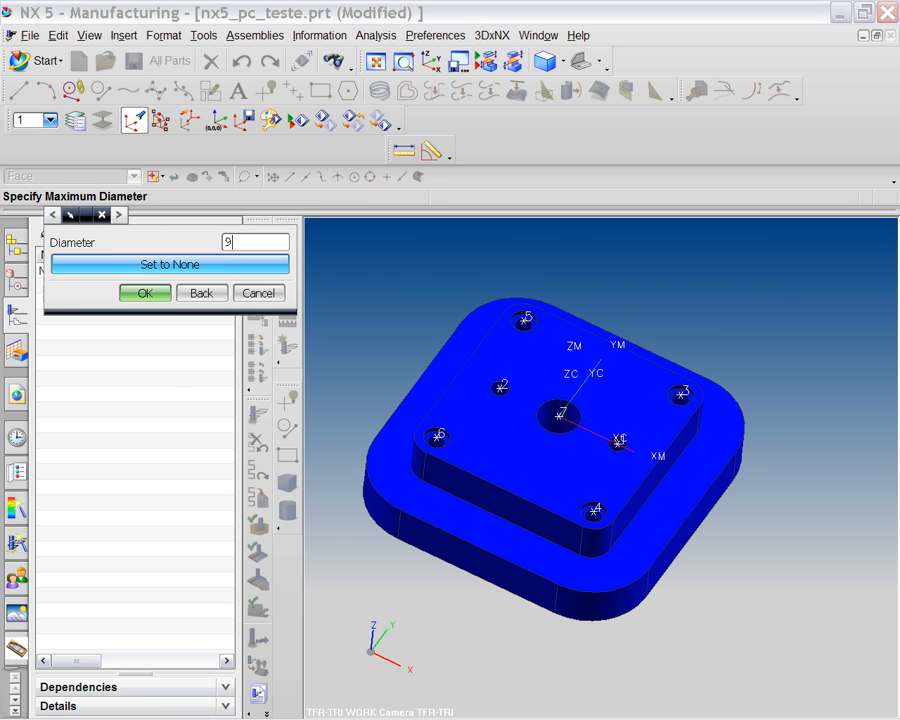
key(Return)
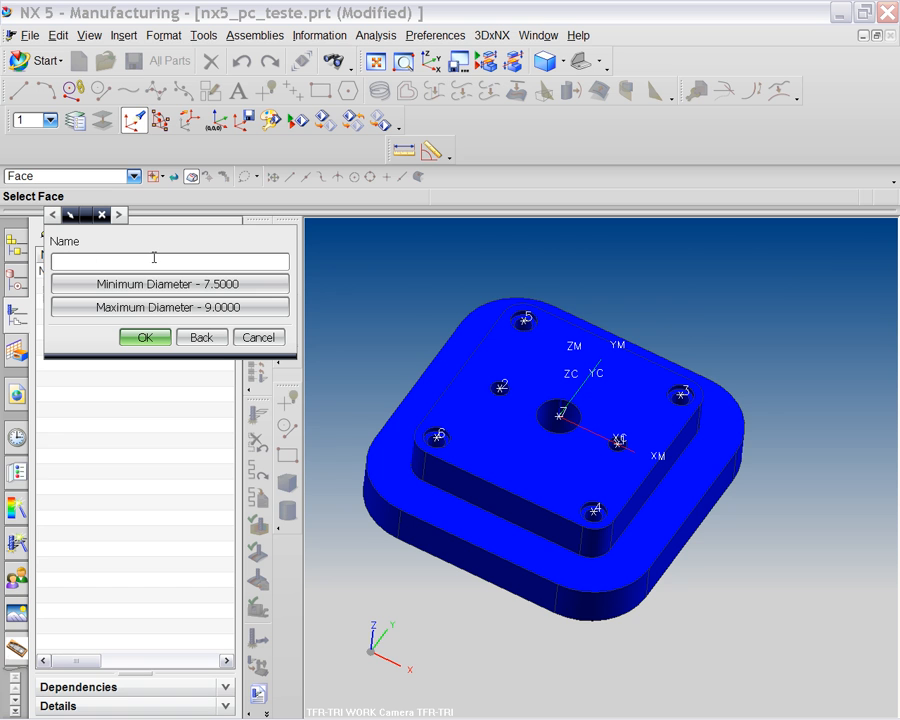
click(470, 378)
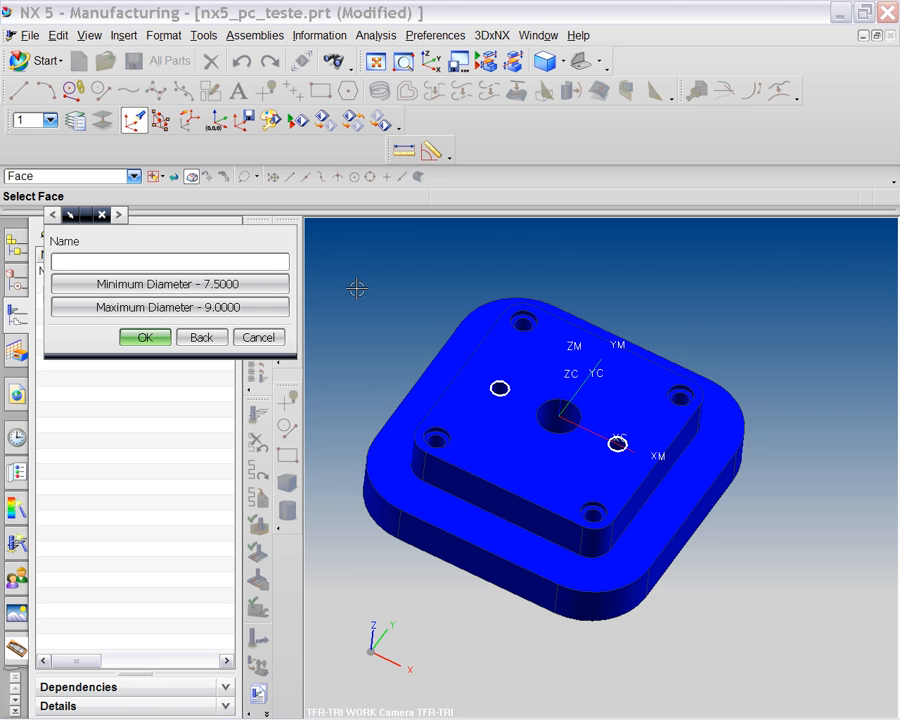
click(612, 455)
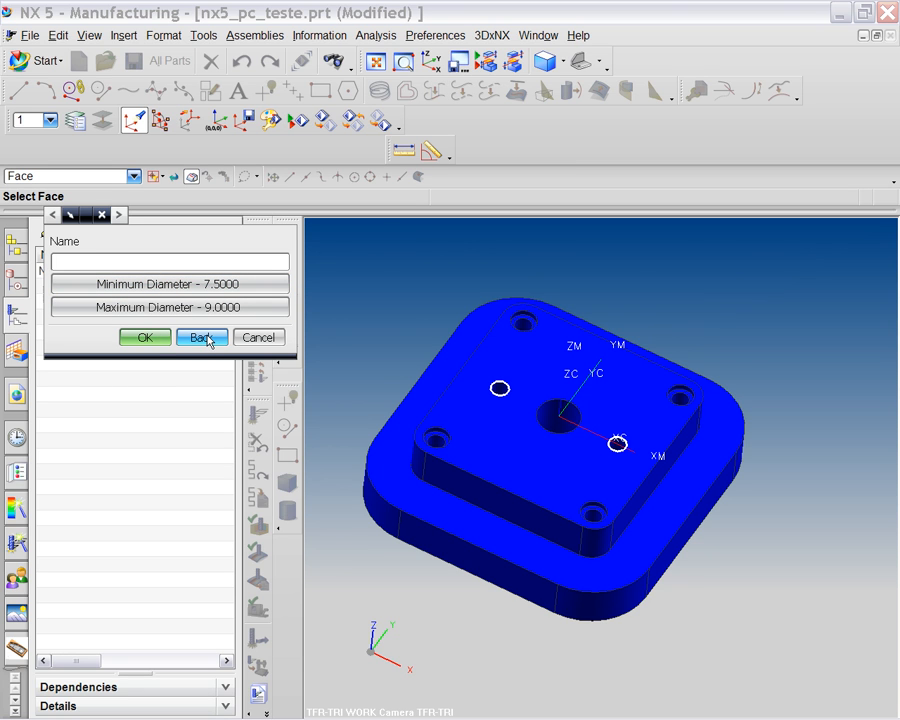
click(146, 337)
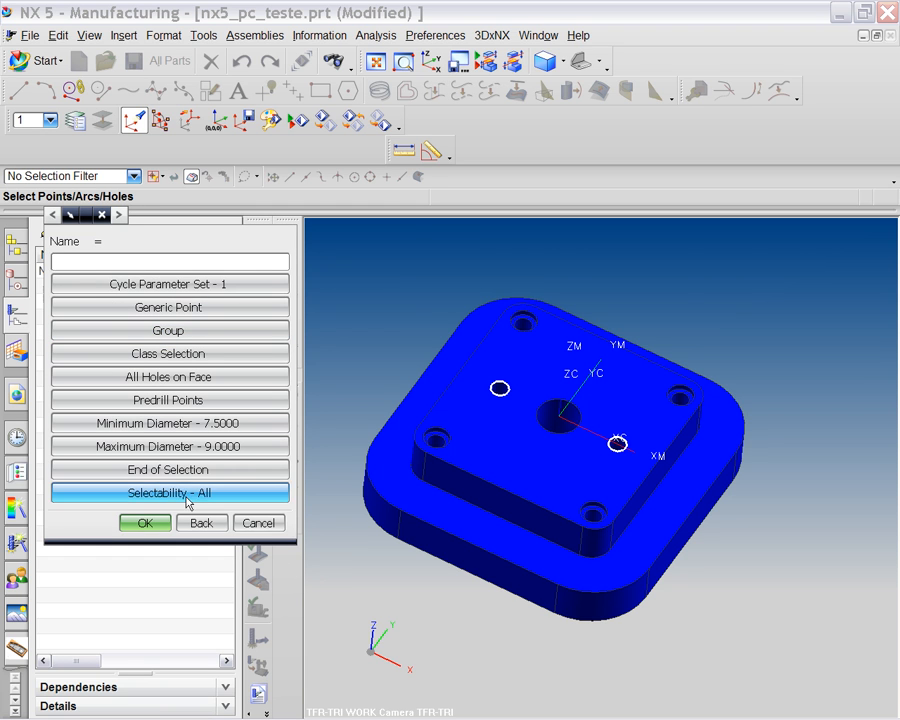
click(204, 535)
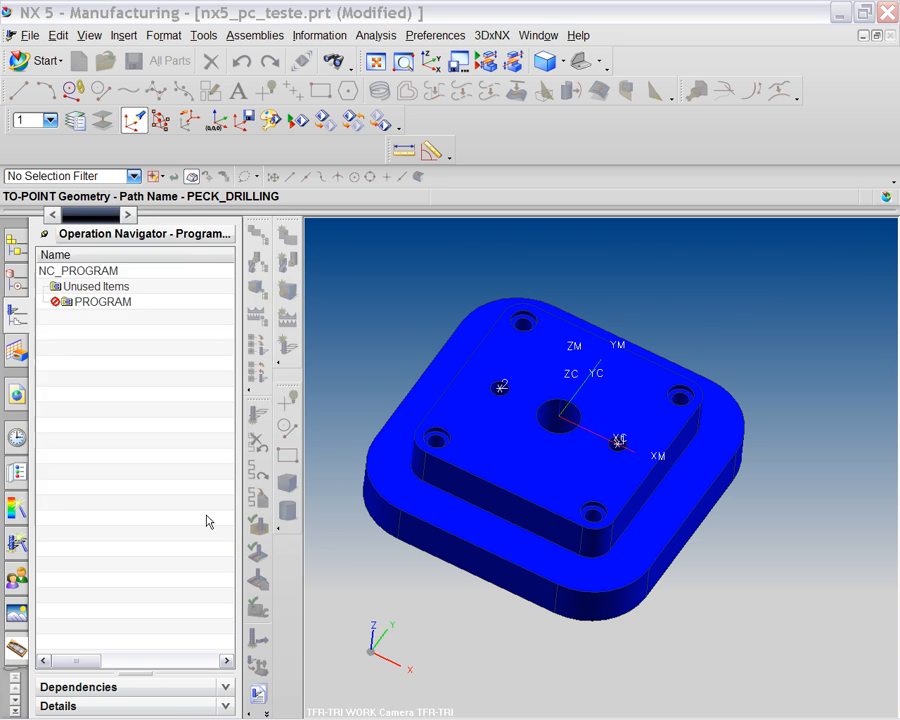
Step: Replace the existing drilling points with all holes on the raised block's upper face, setting both minimum and maximum diameter to None
click(160, 244)
click(162, 245)
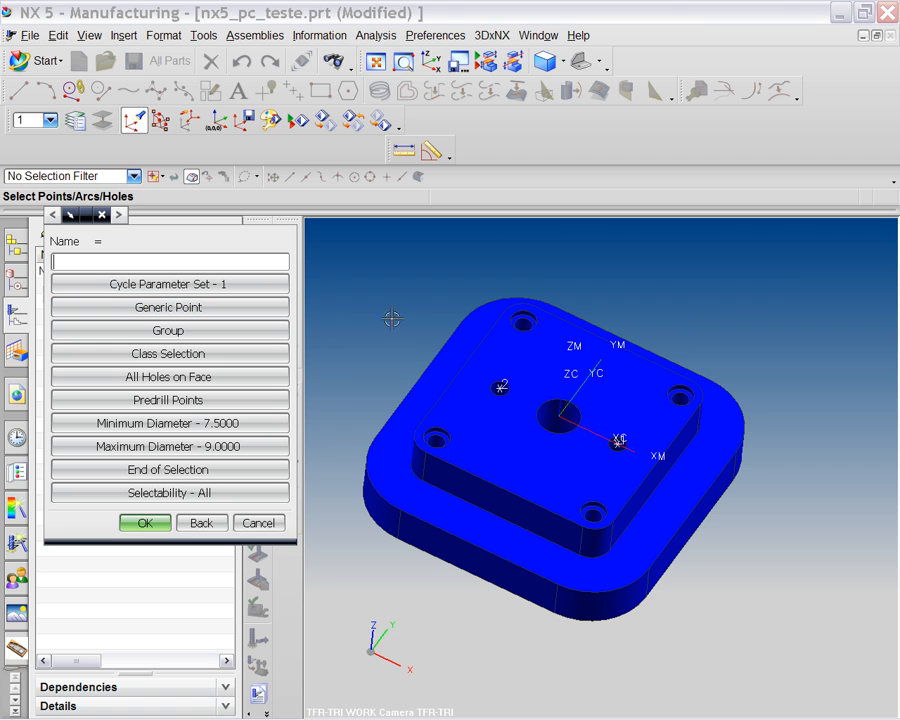
key(F5)
click(167, 379)
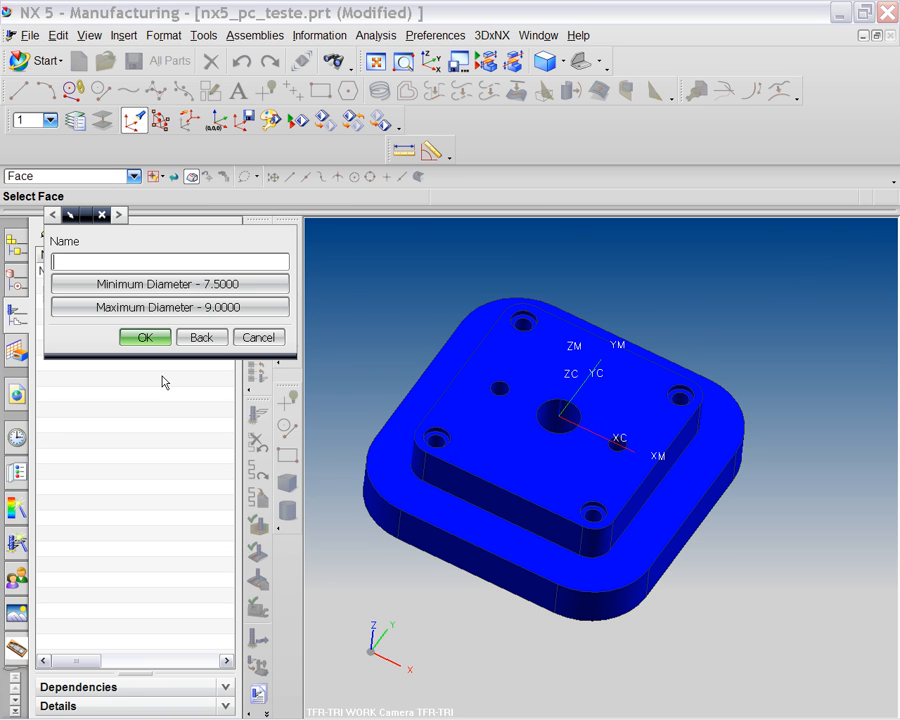
click(224, 283)
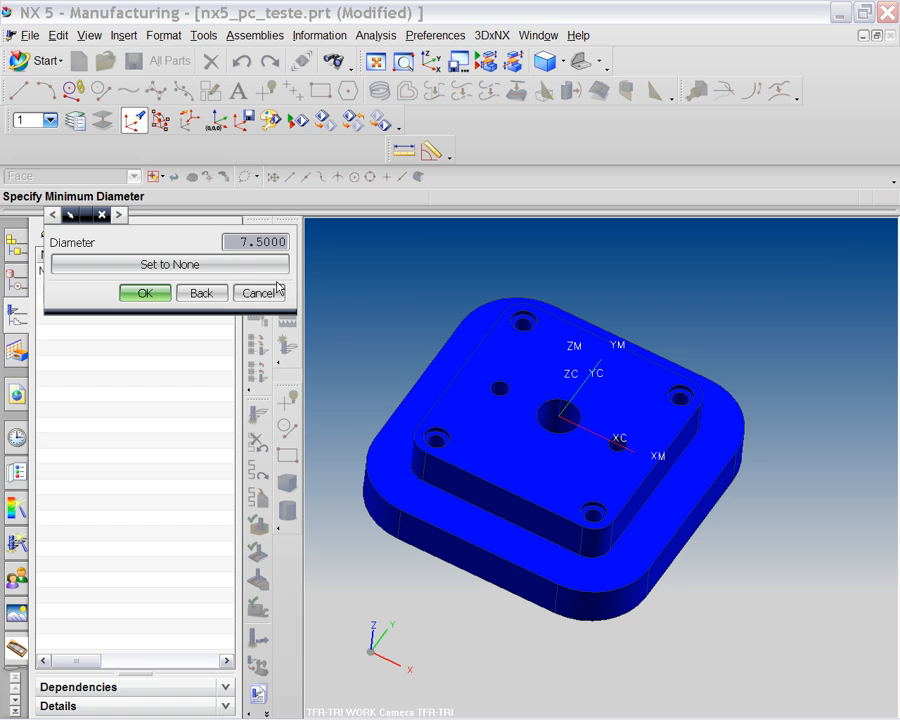
click(230, 283)
click(234, 268)
click(241, 307)
click(263, 266)
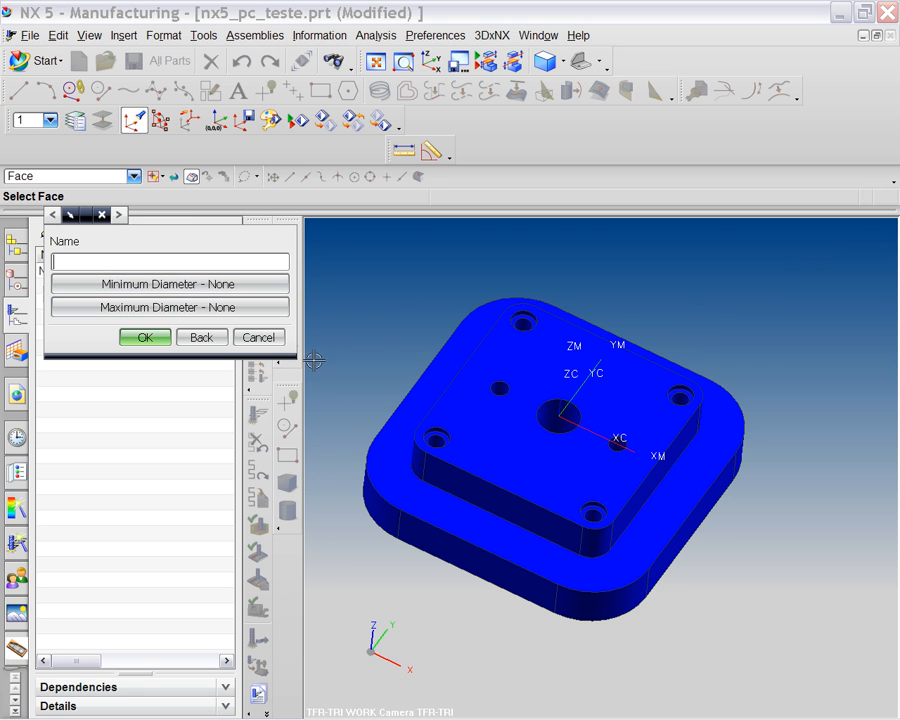
click(472, 416)
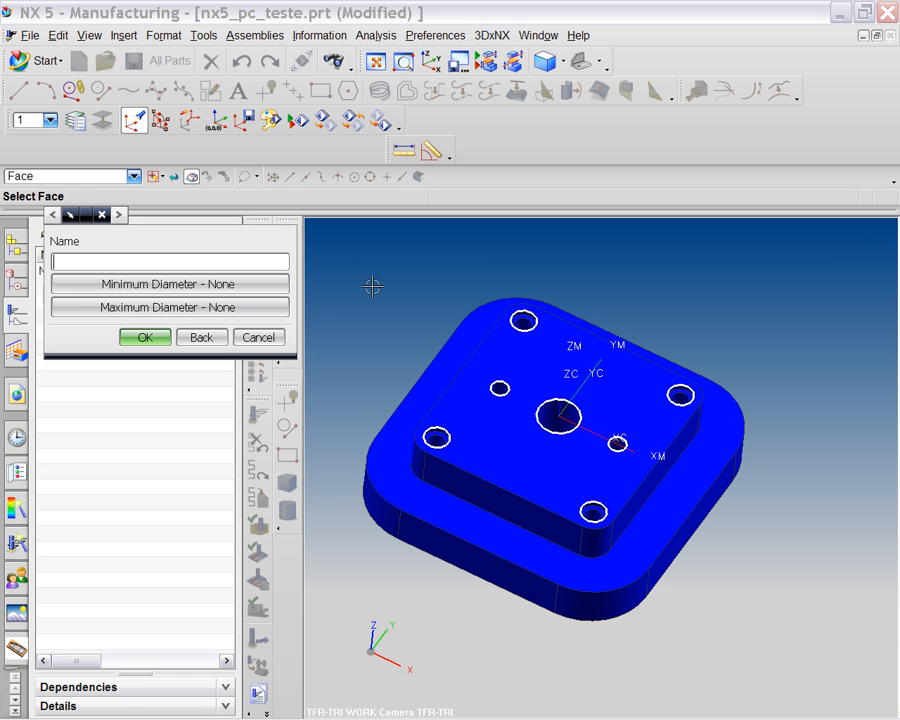
middle_click(349, 300)
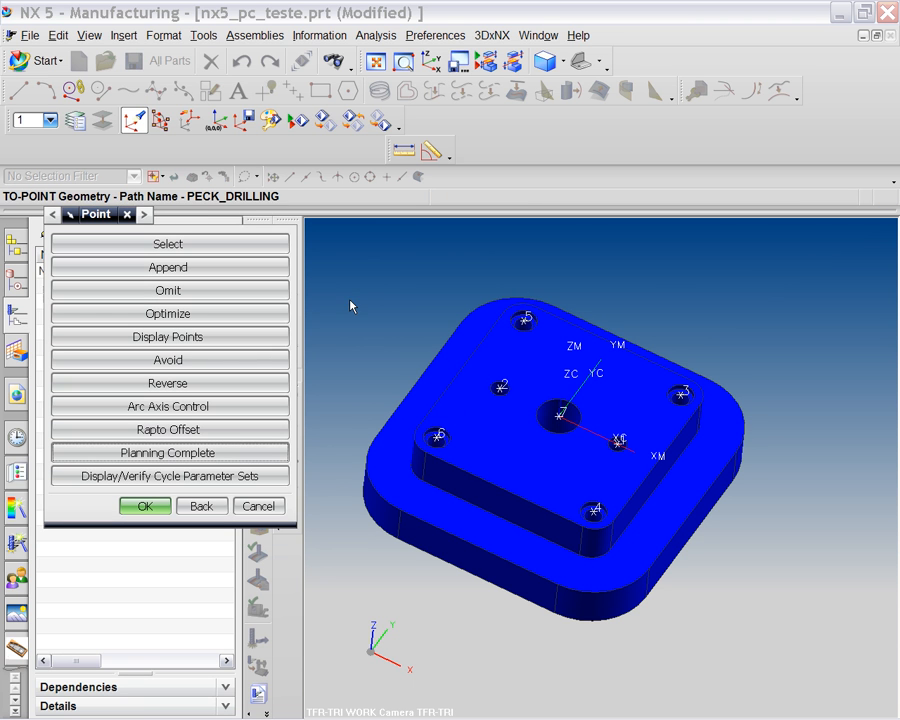
Step: Optimize the drilling point order by shortest path, based on distance with automatic start and end points, and accept the result
middle_drag(354, 328, 342, 317)
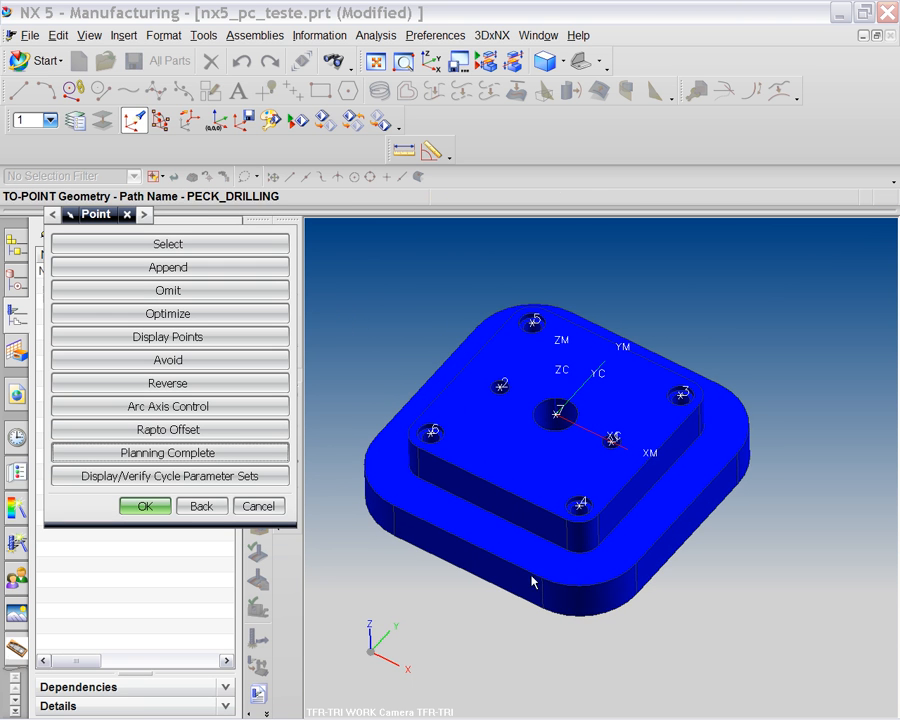
scroll(586, 484, up, 3)
shift+middle_drag(555, 428, 645, 490)
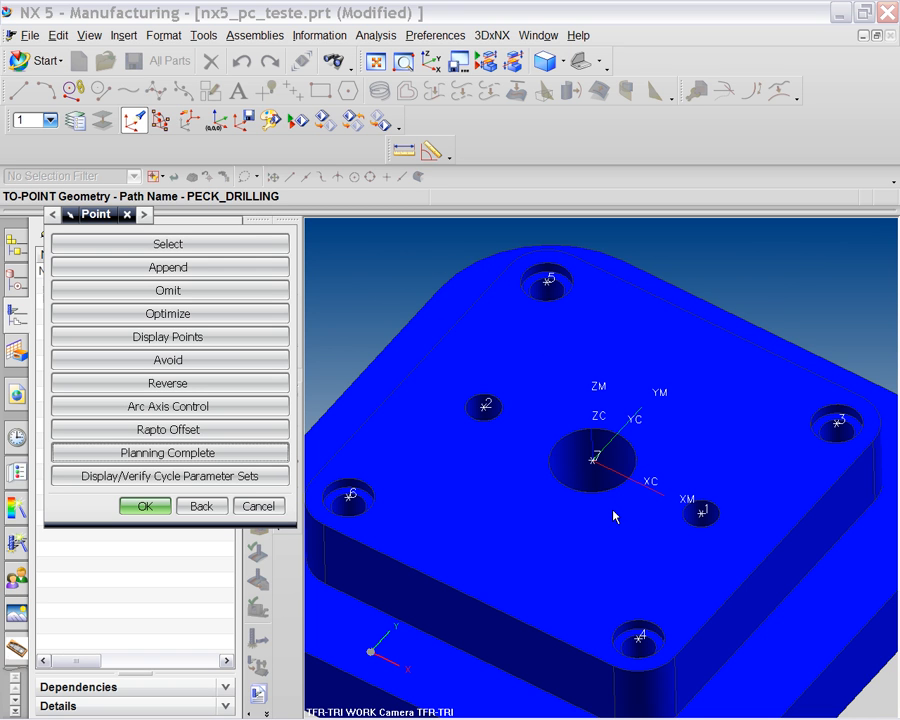
scroll(420, 405, down, 1)
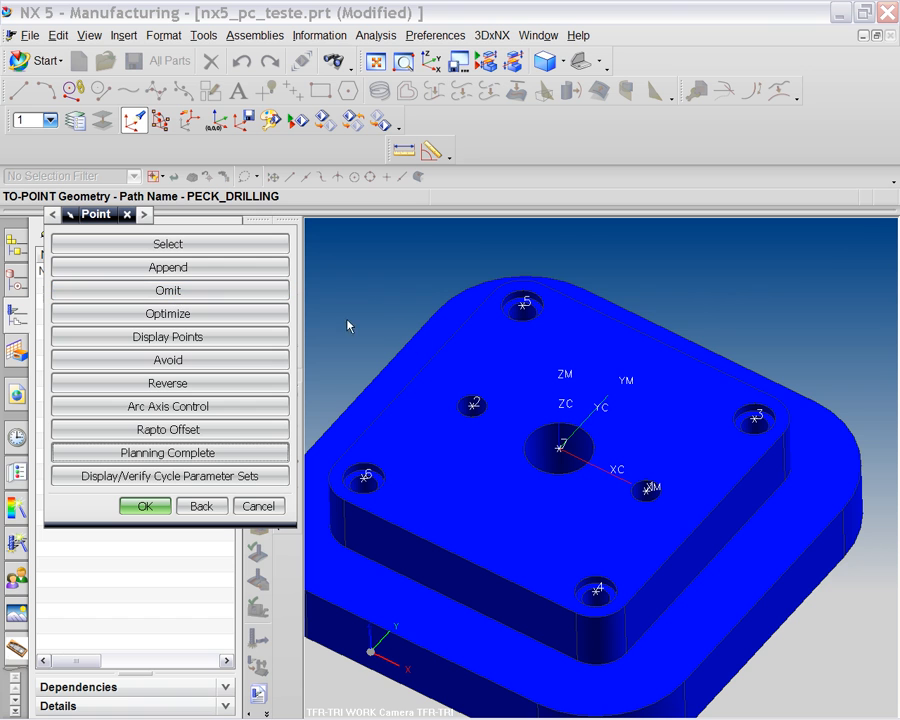
click(205, 316)
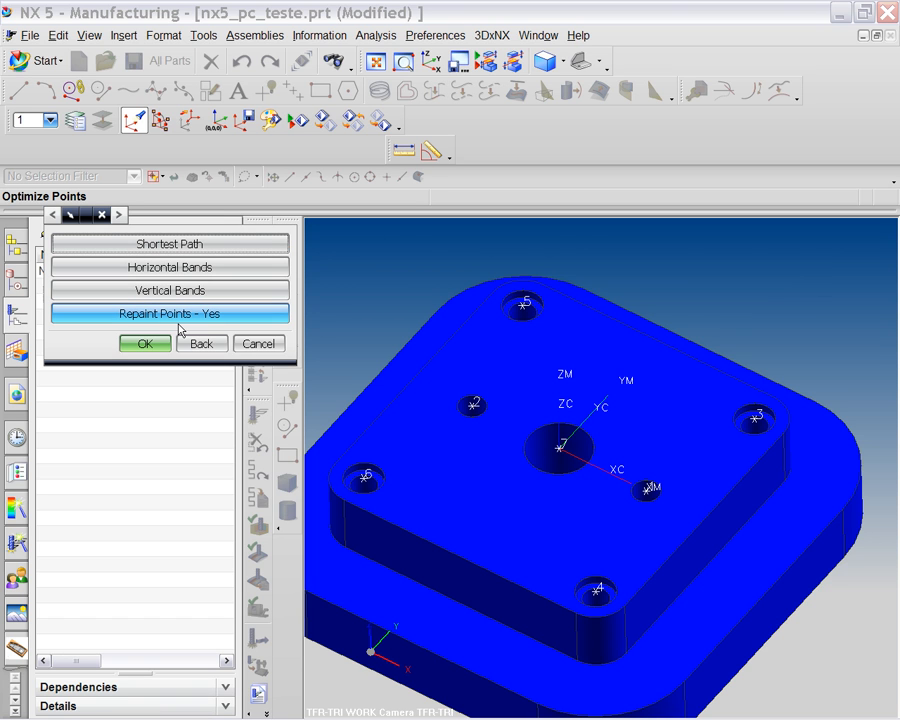
click(157, 246)
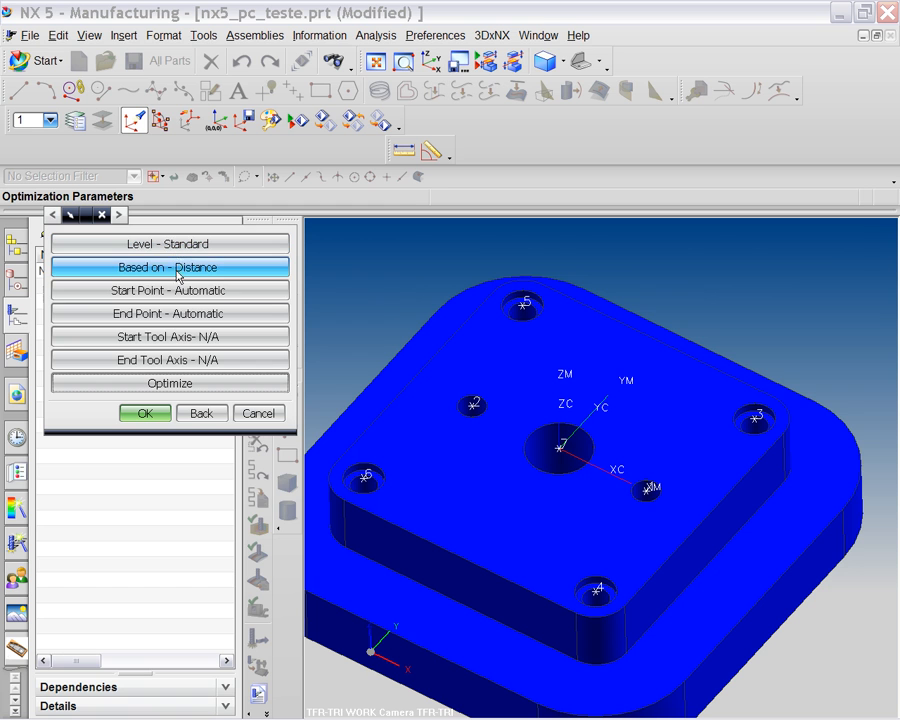
click(157, 388)
click(146, 459)
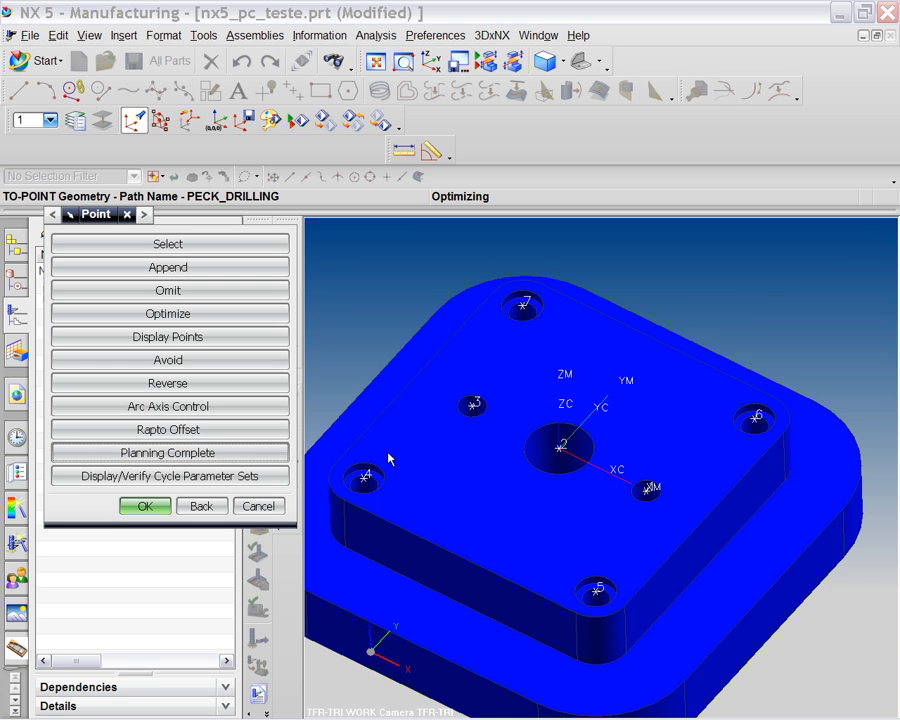
Step: Run the shortest-path optimization again on the reordered drilling points and return to the point options
shift+middle_drag(394, 355, 416, 384)
scroll(583, 539, up, 1)
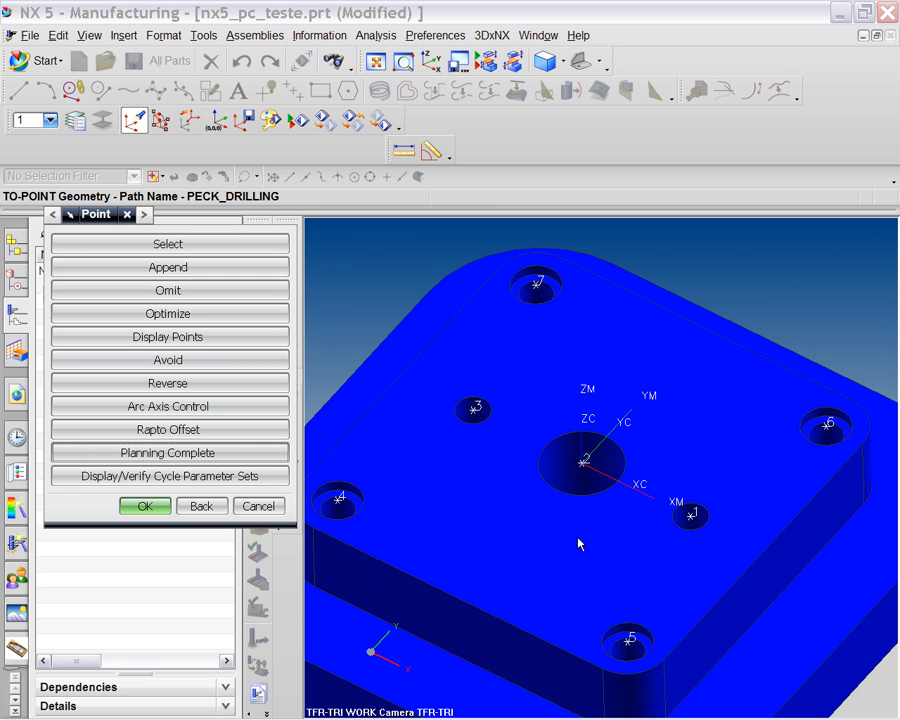
shift+middle_drag(600, 530, 646, 528)
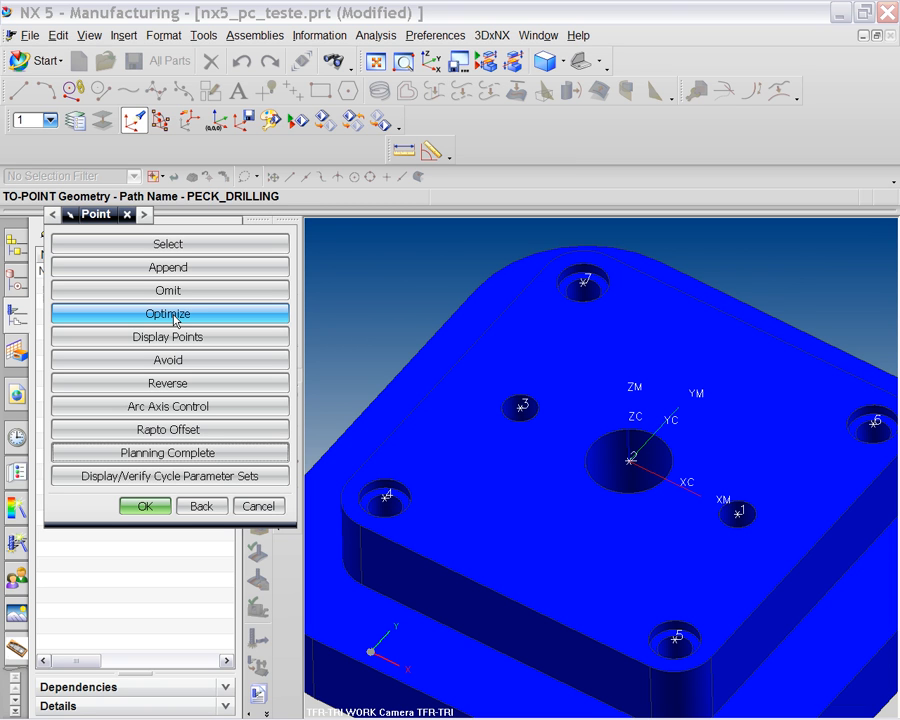
click(174, 320)
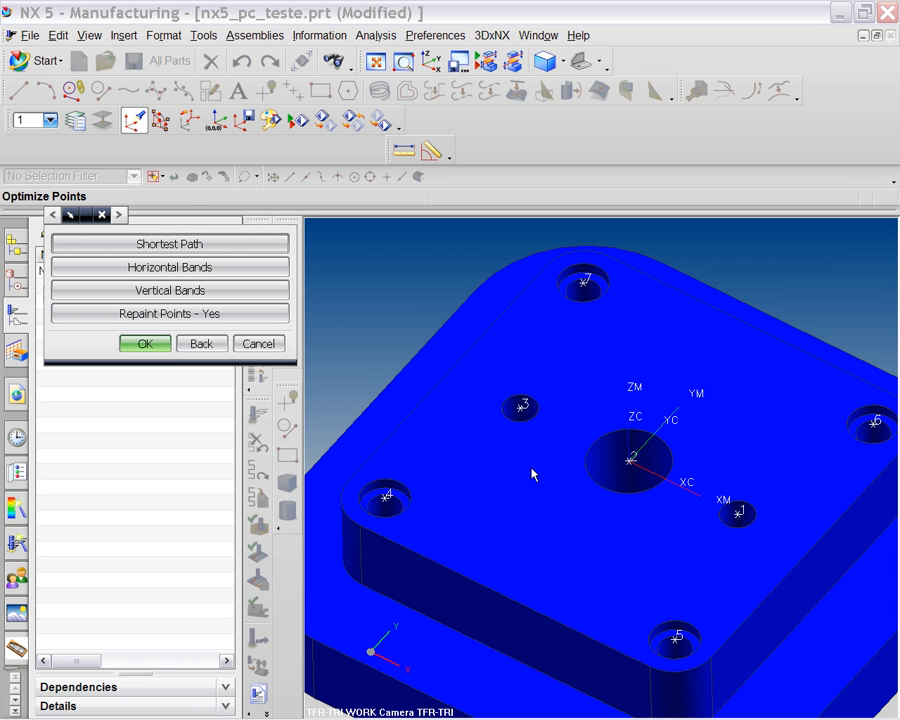
middle_drag(520, 511, 592, 472)
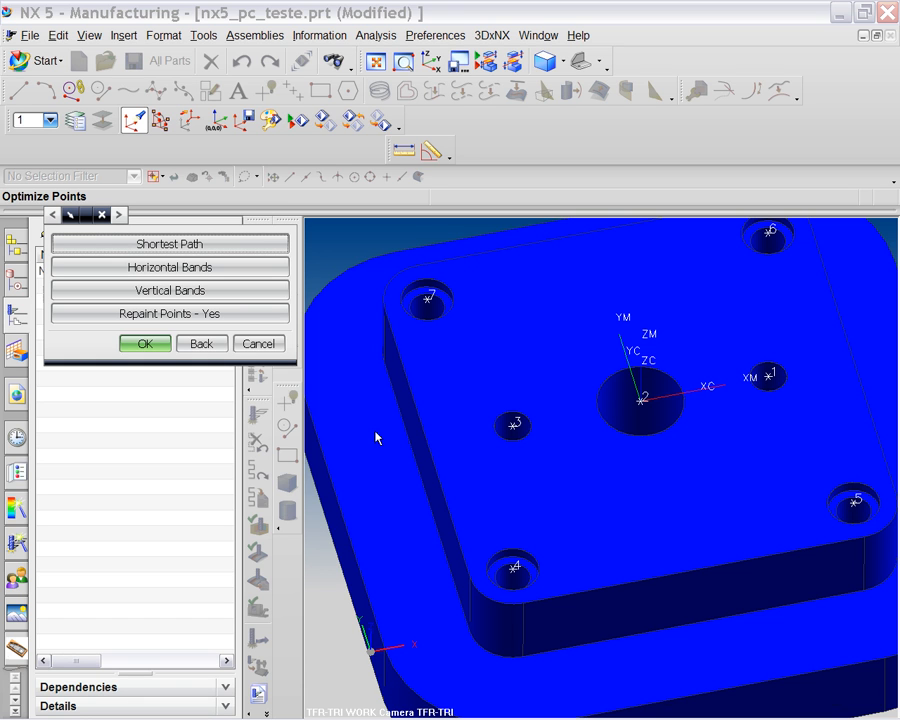
key(ctrl+f)
click(204, 344)
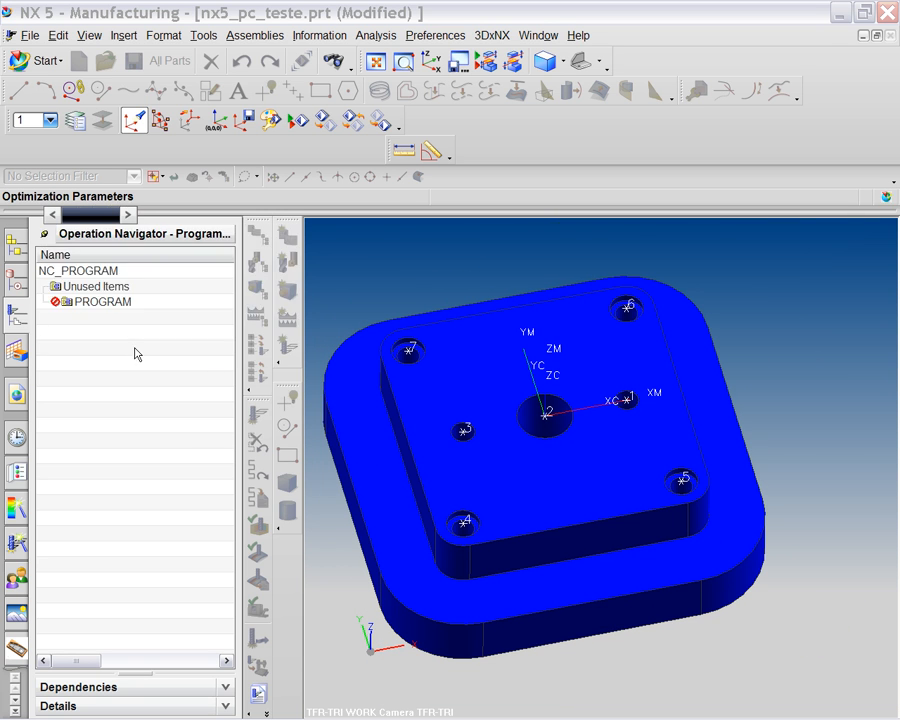
click(192, 428)
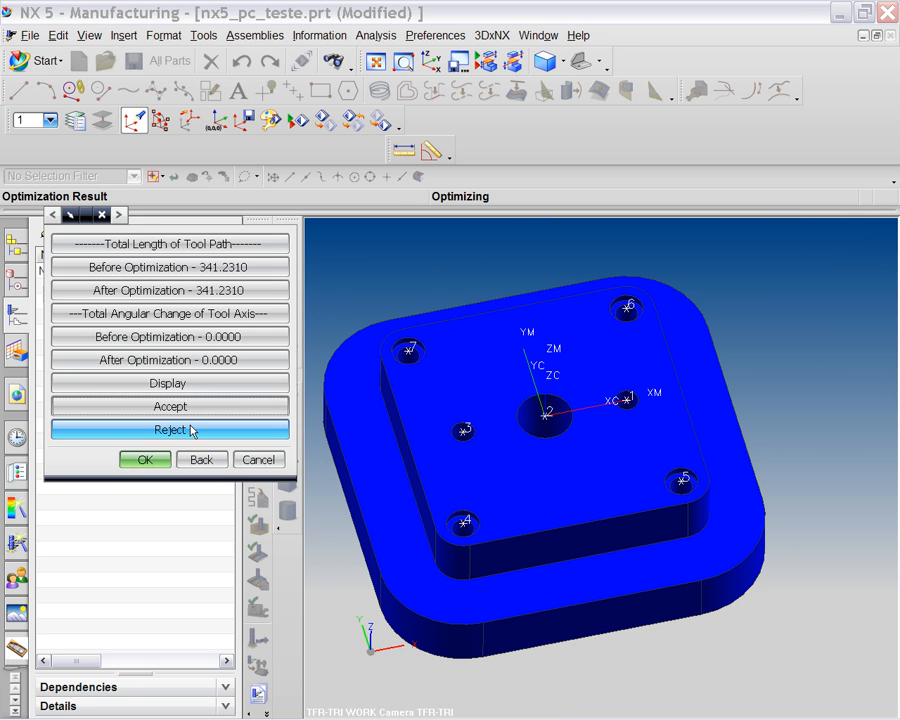
click(201, 458)
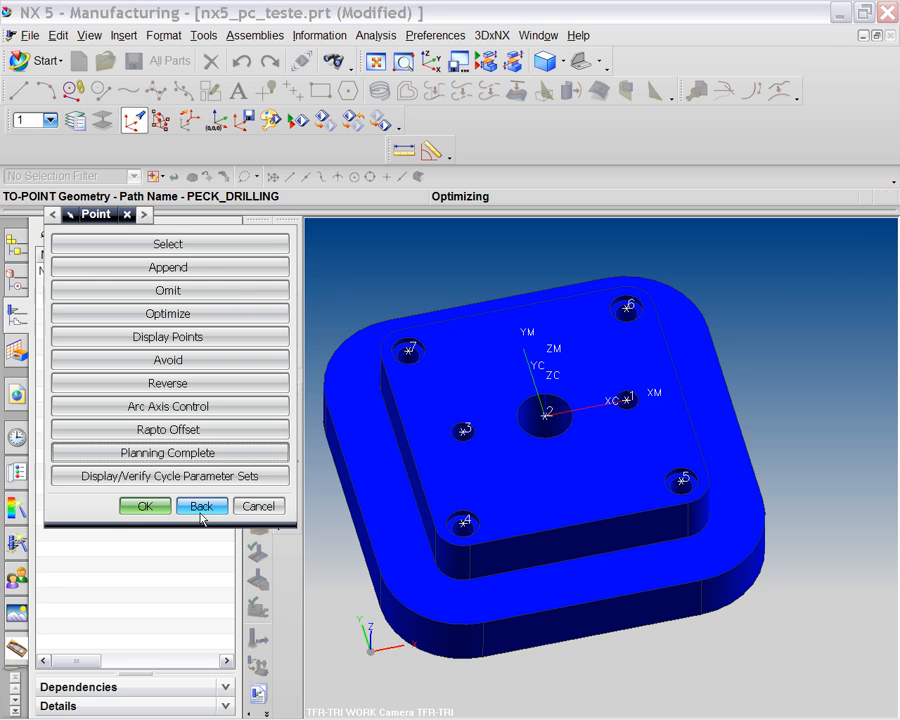